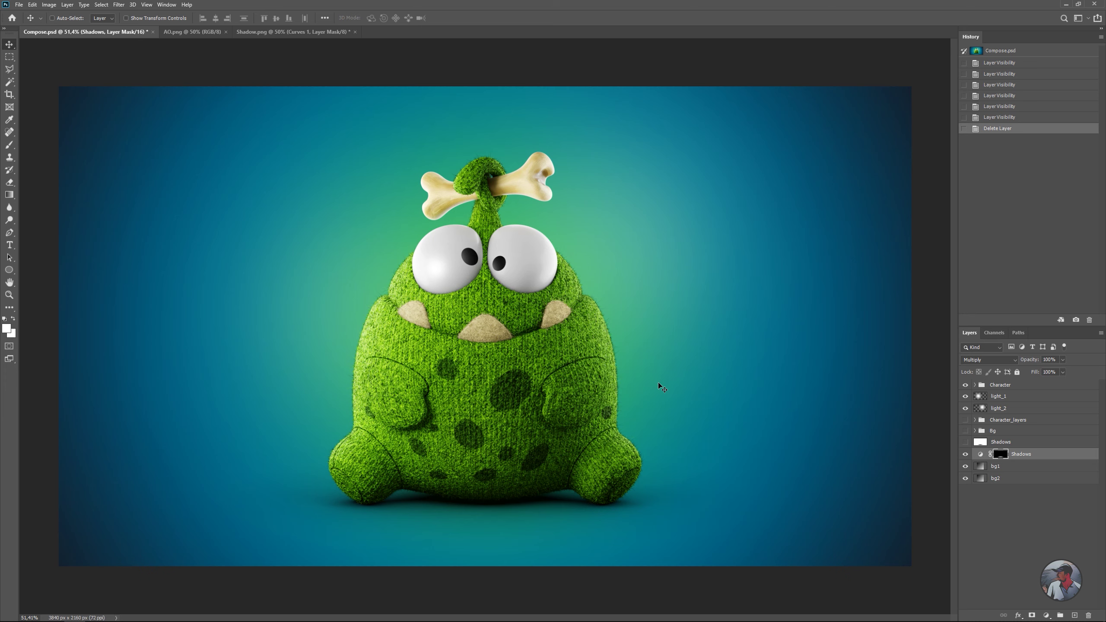
# Hide, then re-show the Shadows layer to compare the monster with and without its ground shadow.
pyautogui.click(965, 454)
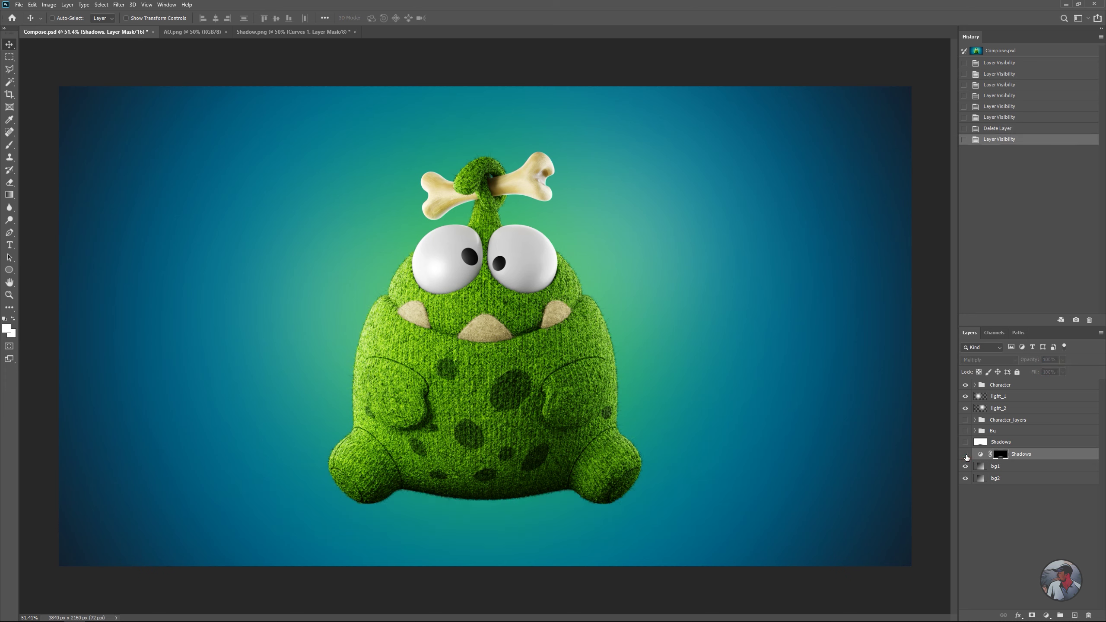
pyautogui.click(965, 454)
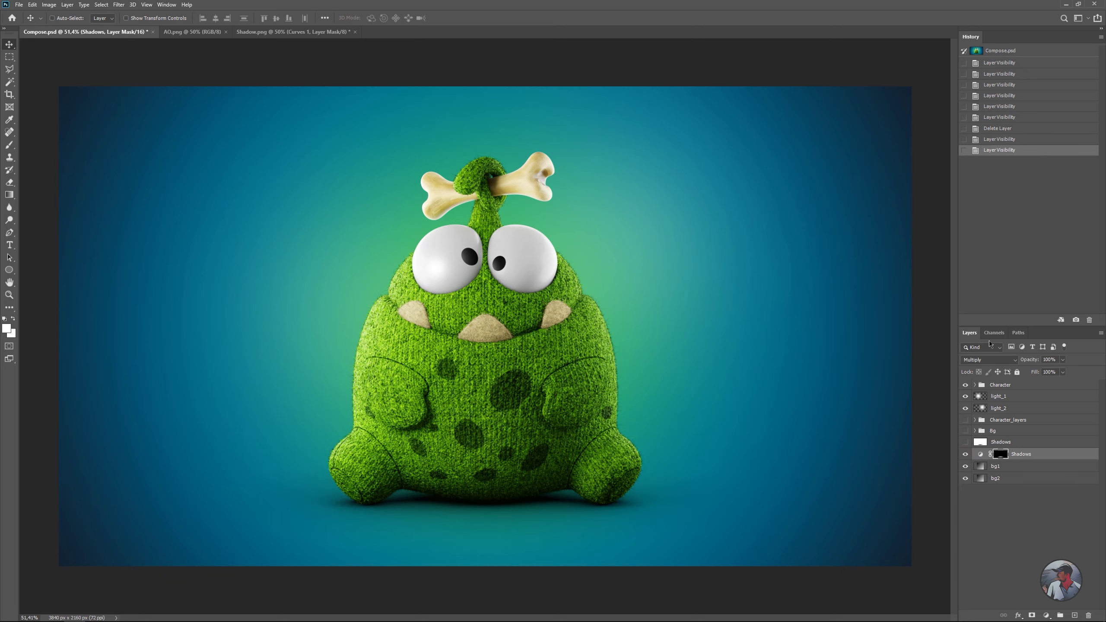
pyautogui.click(993, 333)
pyautogui.click(985, 432)
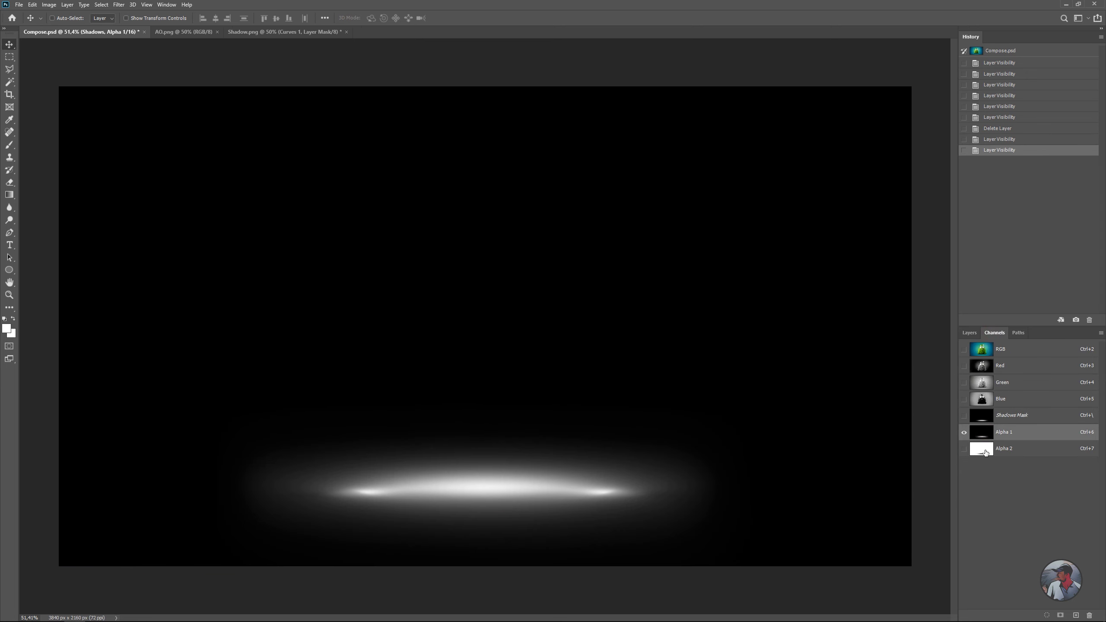
pyautogui.click(986, 453)
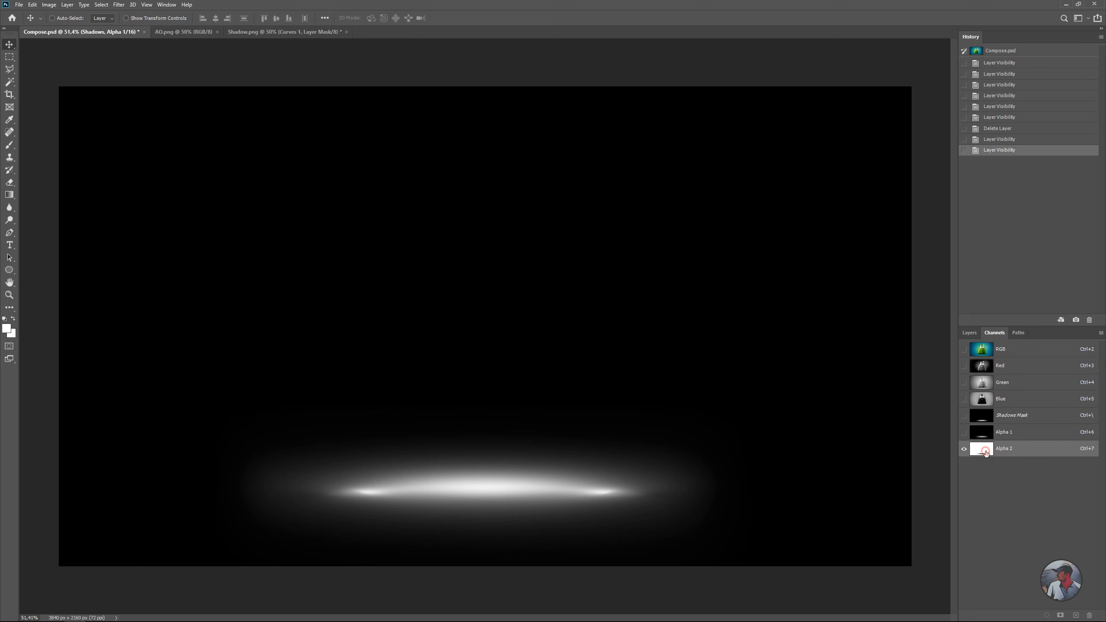
pyautogui.click(972, 334)
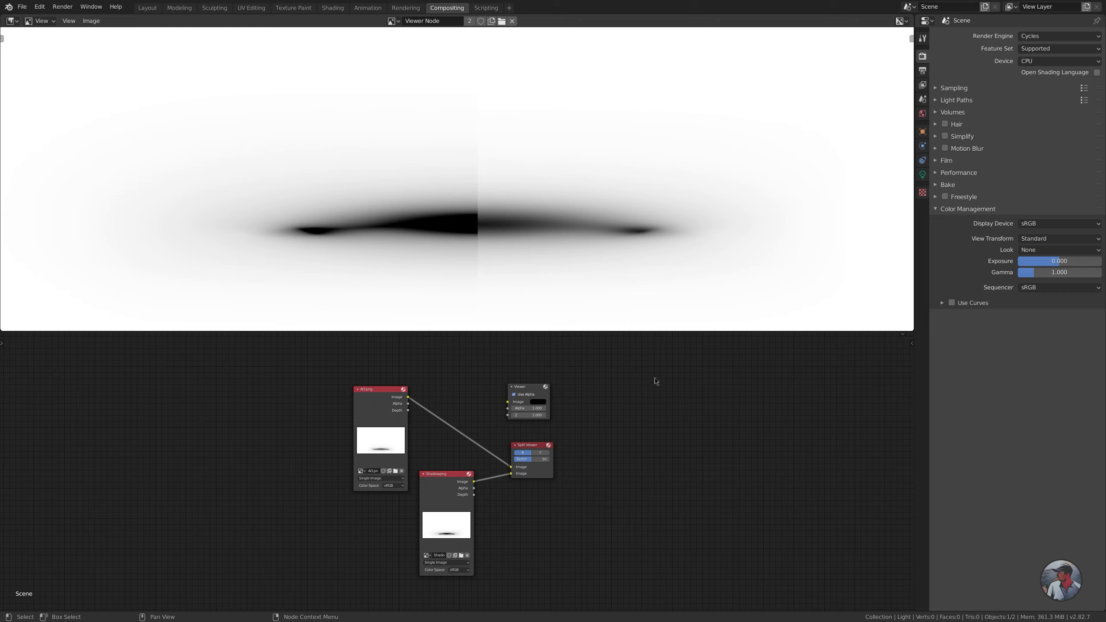
pyautogui.click(1030, 224)
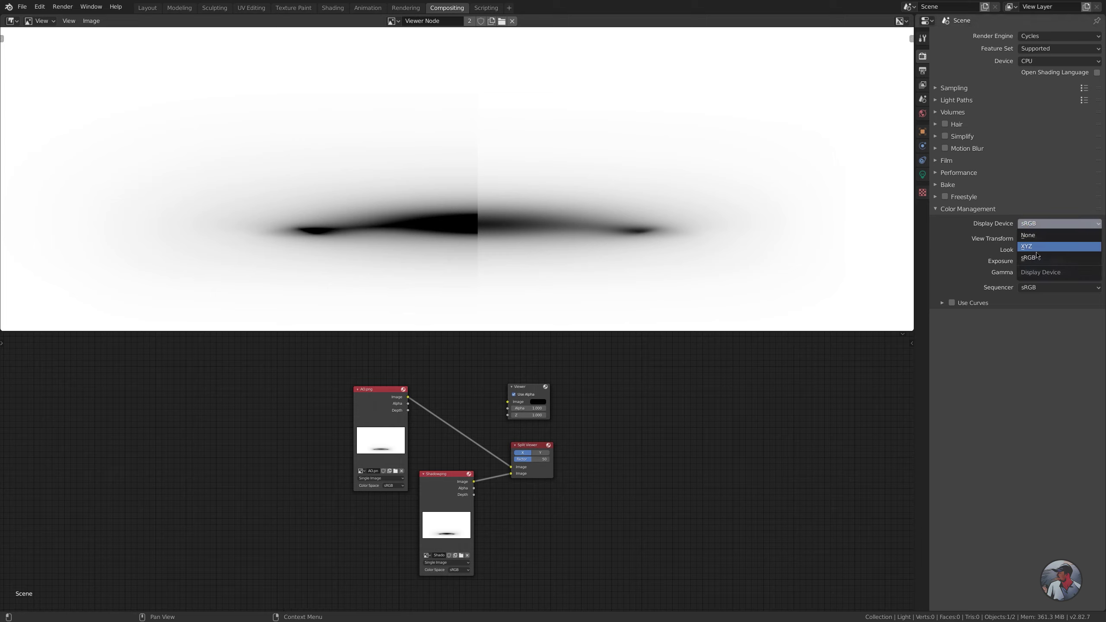
pyautogui.click(1038, 258)
pyautogui.click(1040, 239)
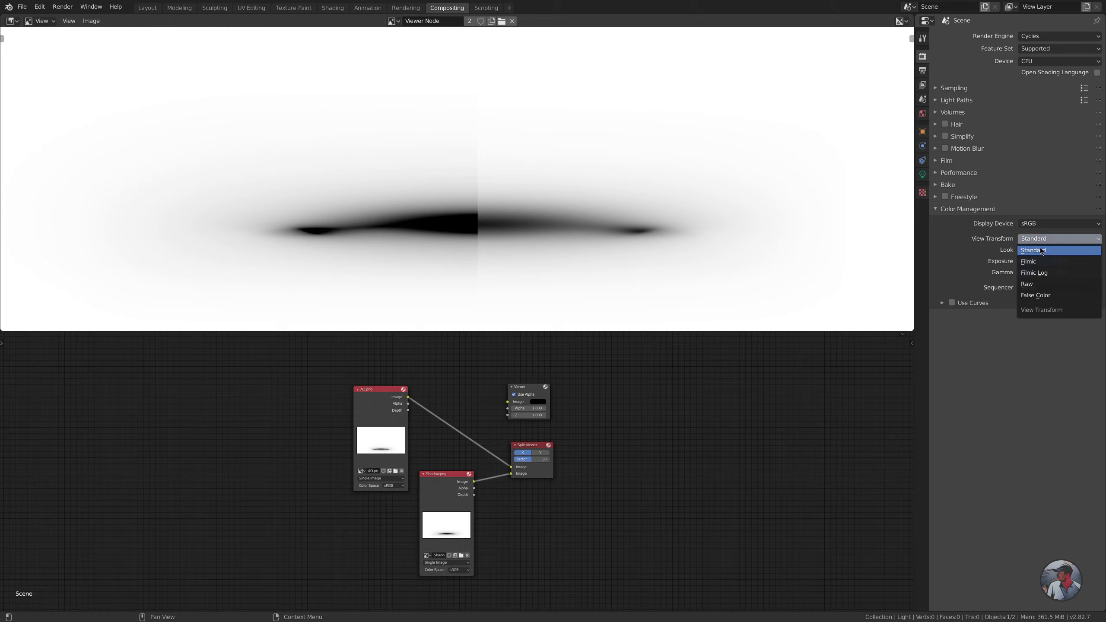
pyautogui.click(1040, 251)
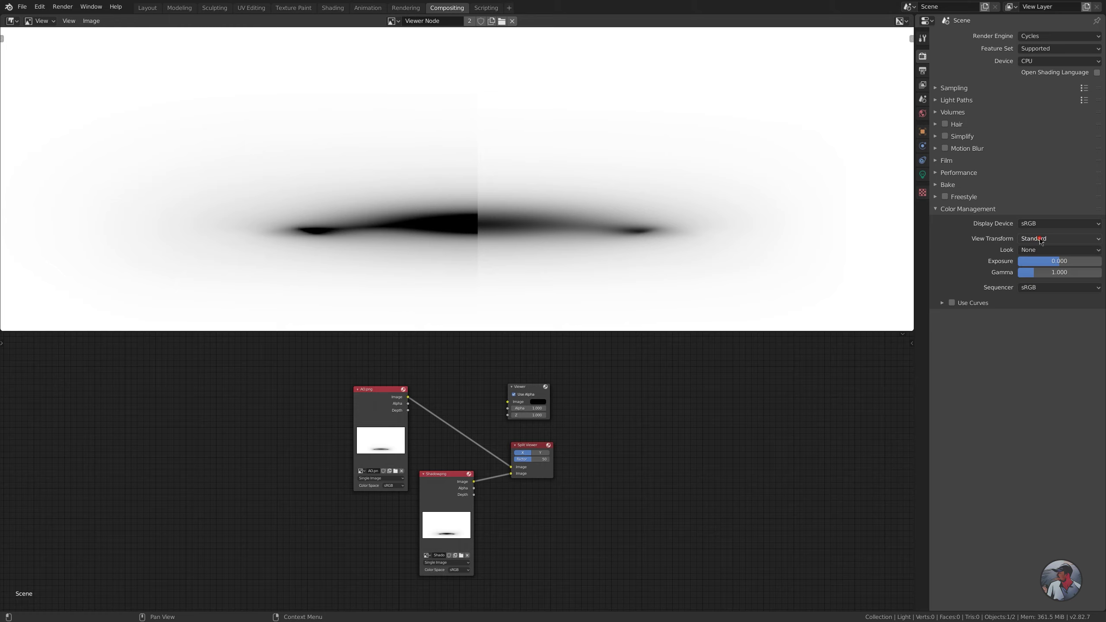
pyautogui.click(1039, 240)
pyautogui.click(1035, 265)
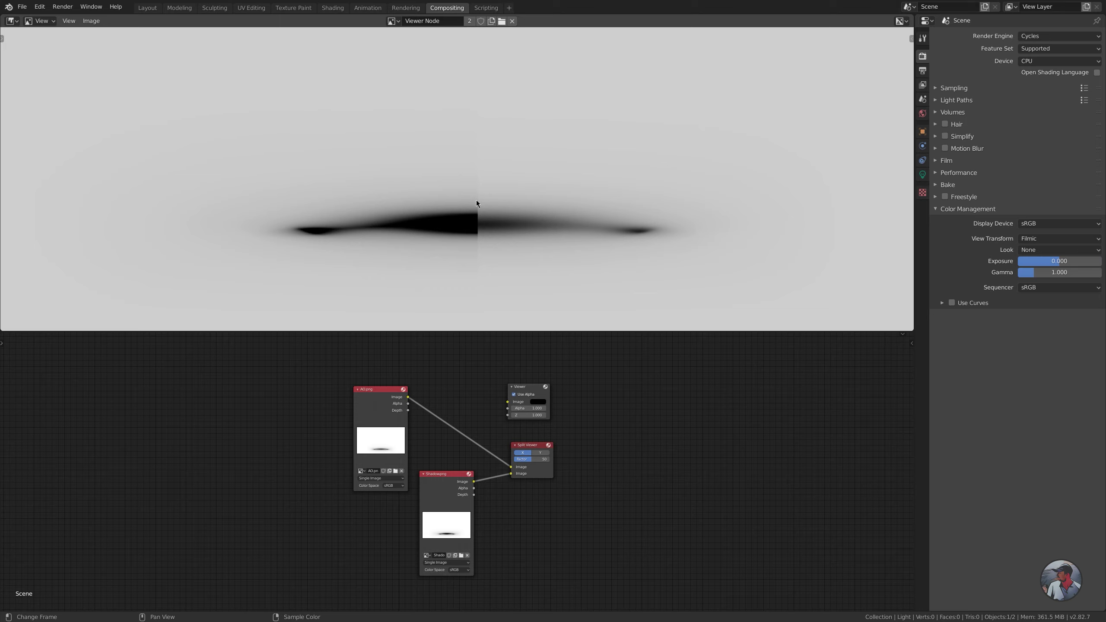
pyautogui.click(1032, 243)
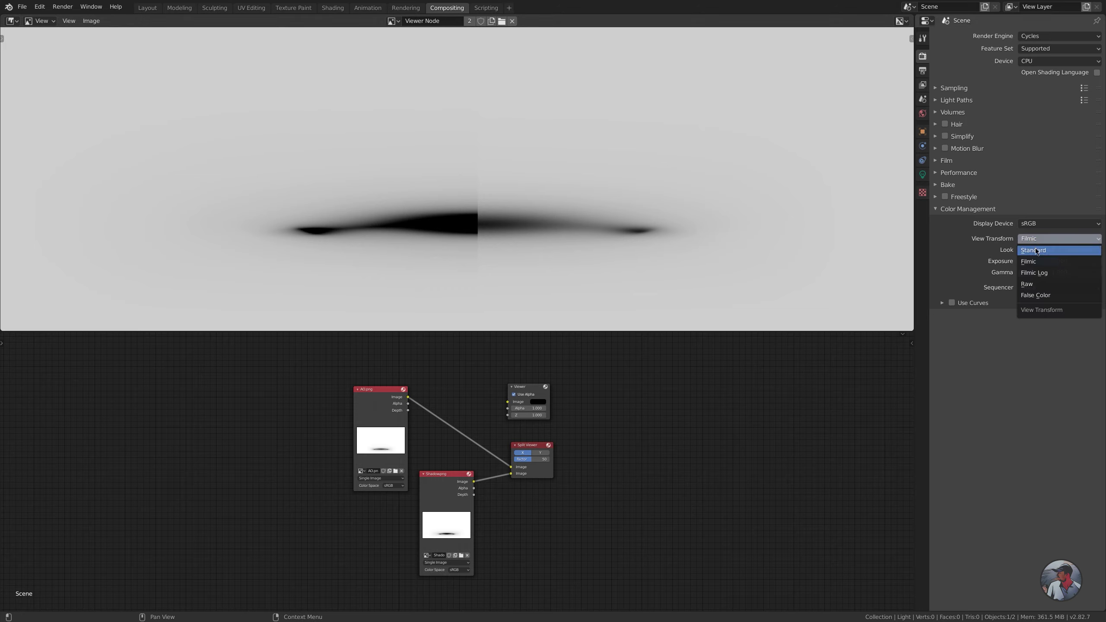
pyautogui.click(1036, 251)
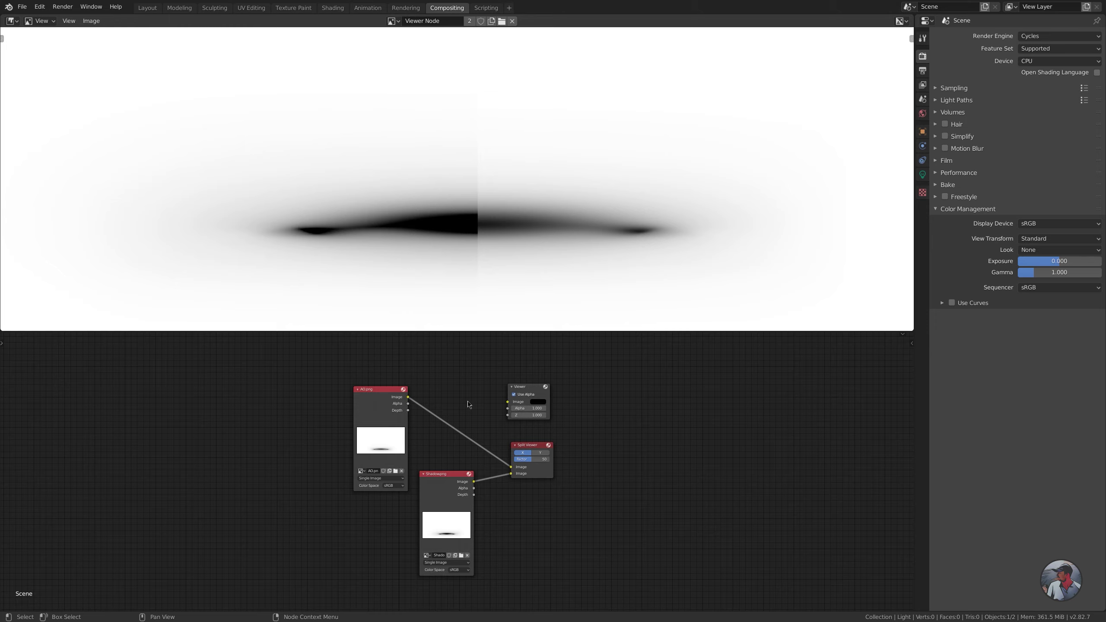
# Link AO.png to the Viewer, connect Shadow.png's image to it, and restore the Split Viewer comparison.
pyautogui.click(387, 391)
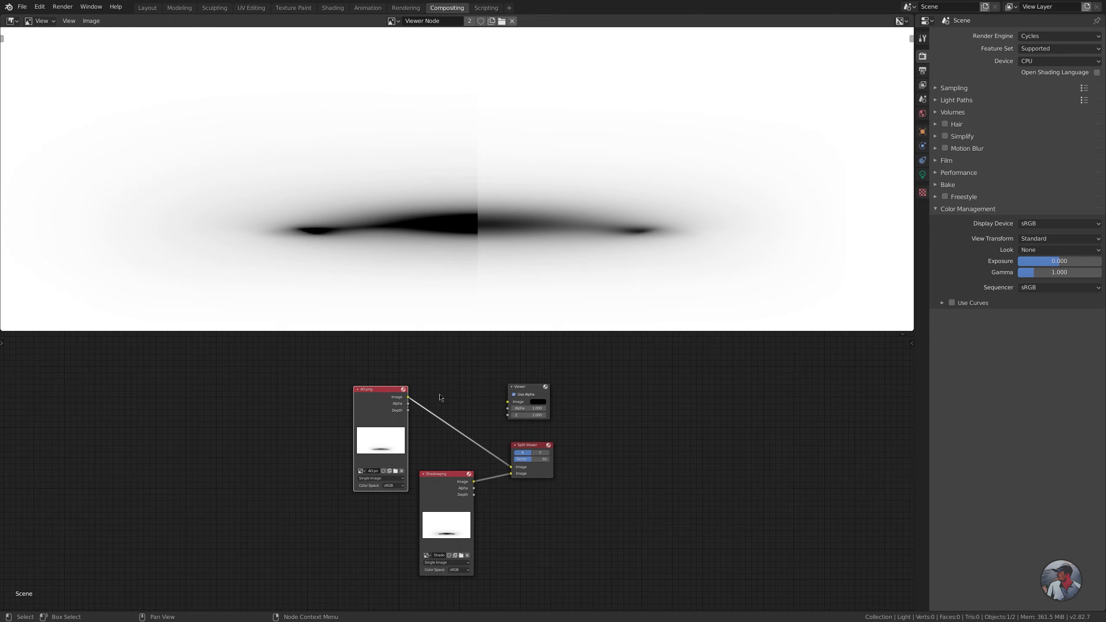
pyautogui.keyDown('shift'); pyautogui.click(522, 389); pyautogui.keyUp('shift')
pyautogui.press('f')
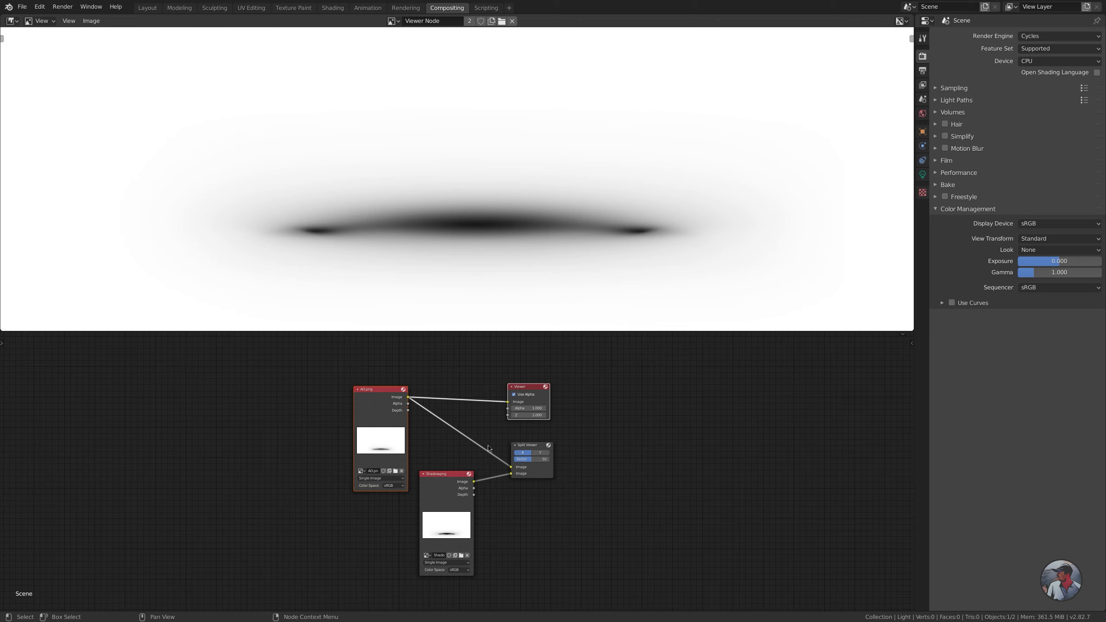
pyautogui.moveTo(474, 481); pyautogui.dragTo(507, 401)
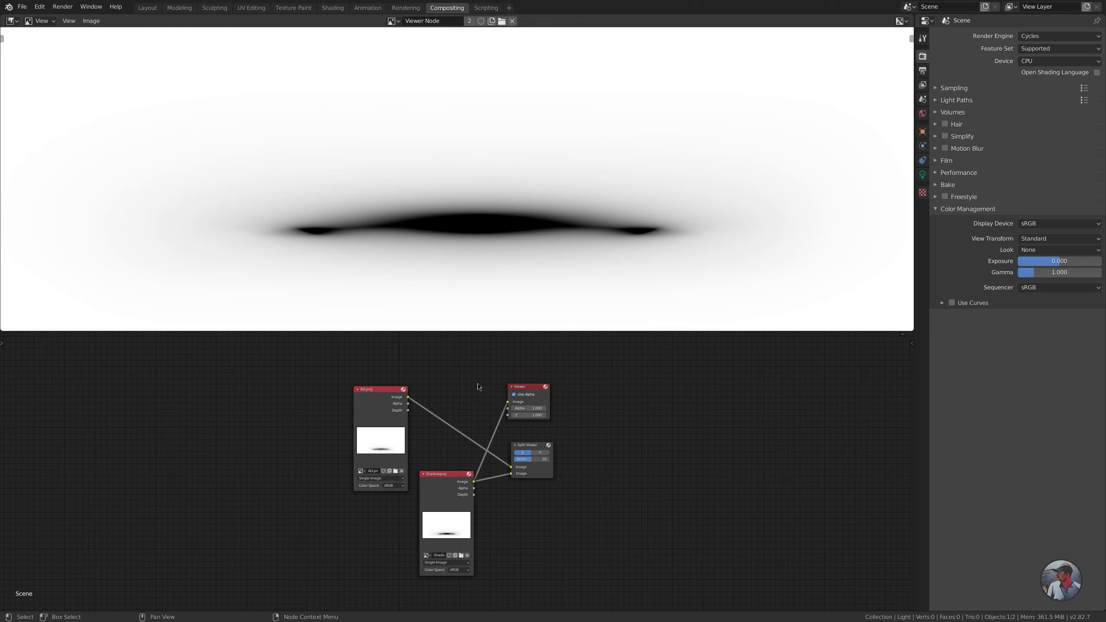
pyautogui.click(535, 449)
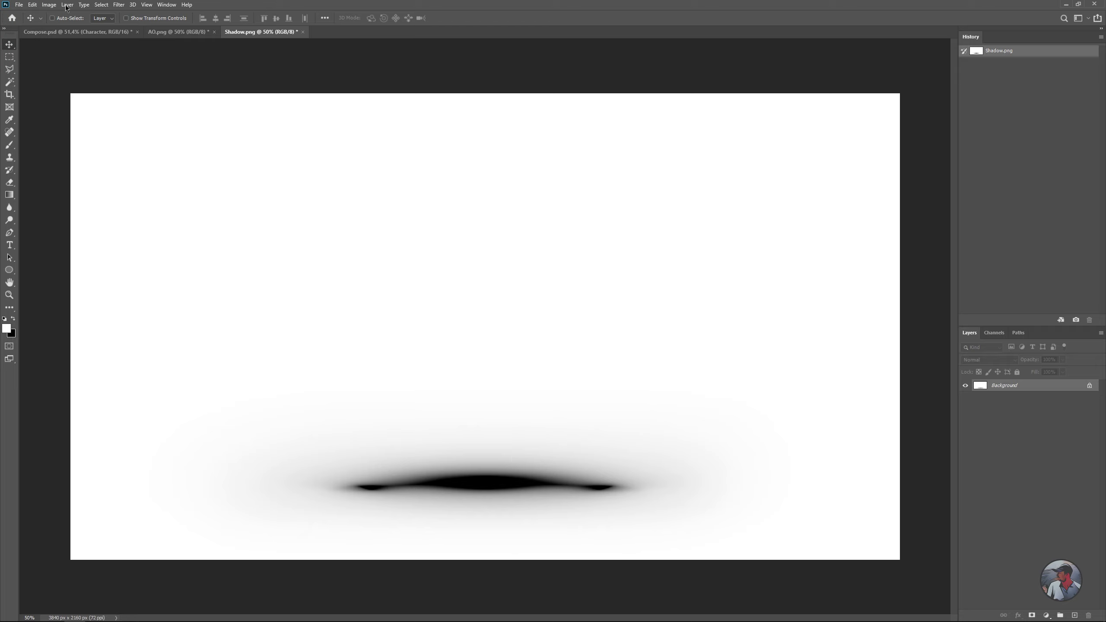
# Convert Shadow.png to 16 bits per channel, check the AO.png document, then return to Shadow.png.
pyautogui.click(49, 5)
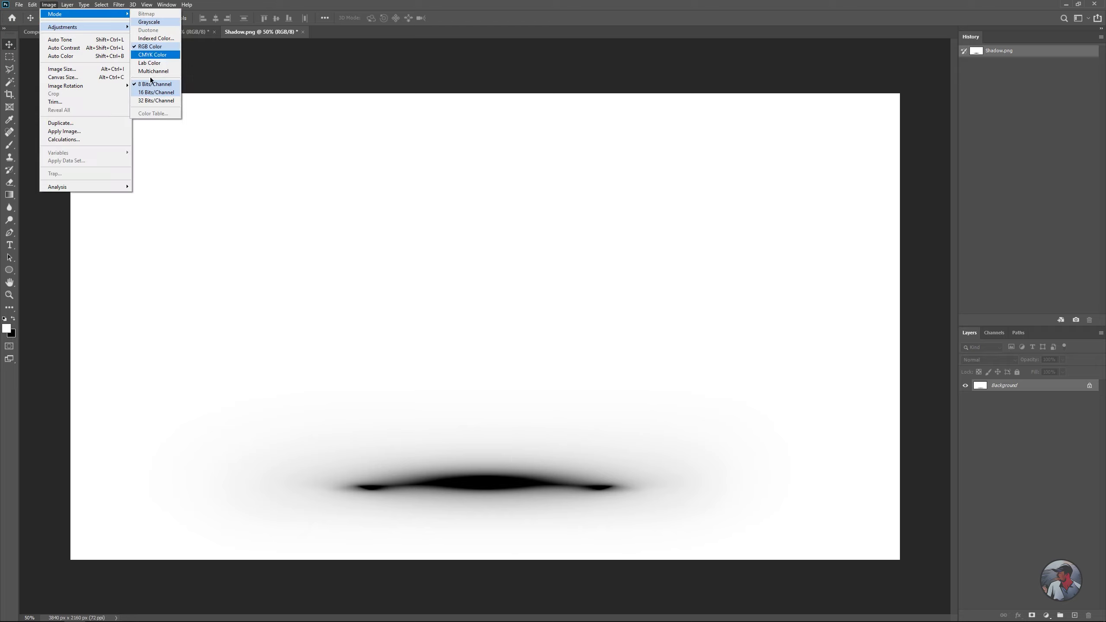
pyautogui.click(152, 91)
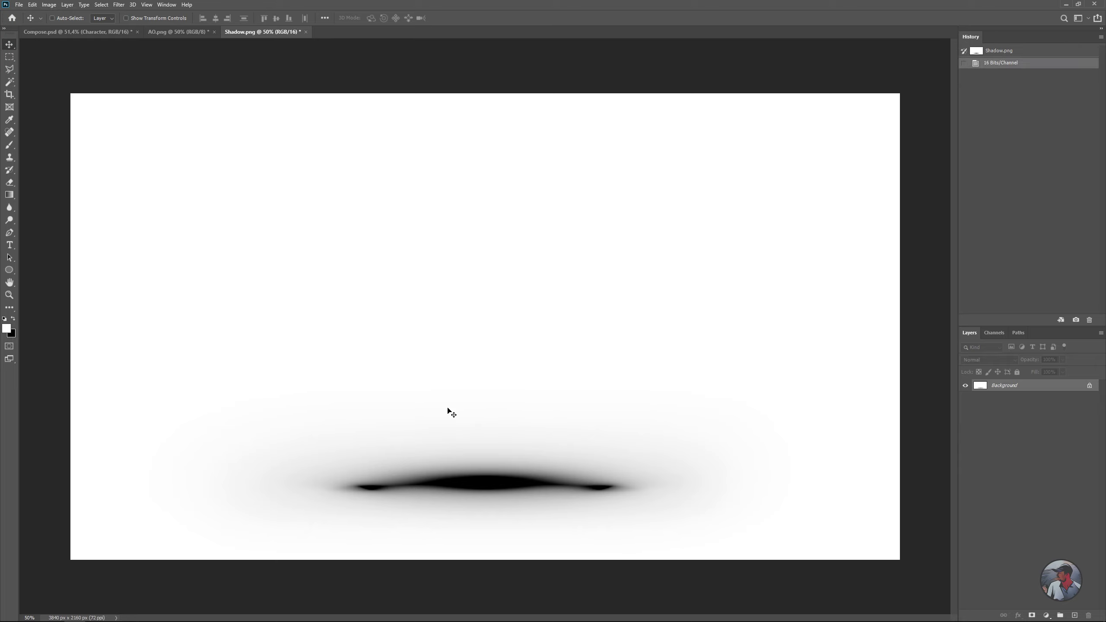
pyautogui.click(186, 35)
pyautogui.click(236, 33)
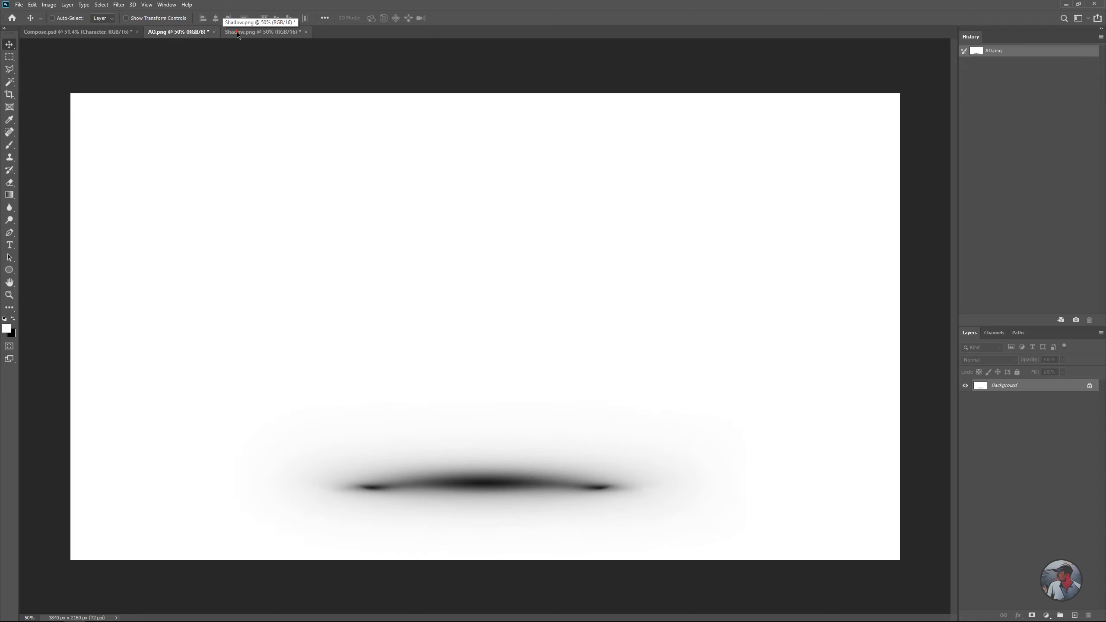
pyautogui.click(187, 33)
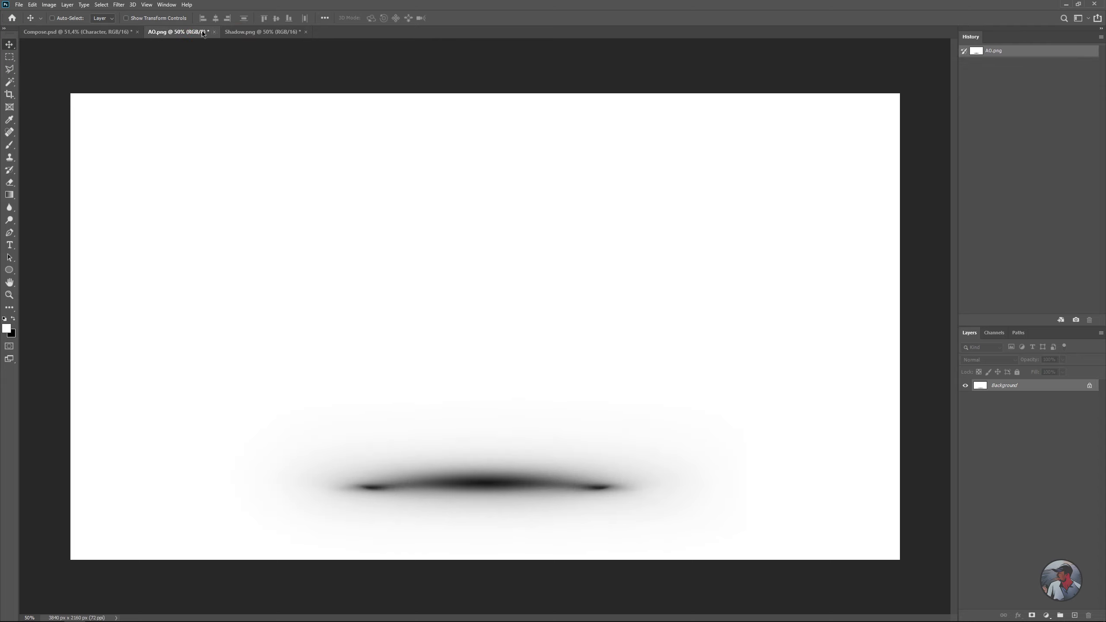
pyautogui.click(245, 33)
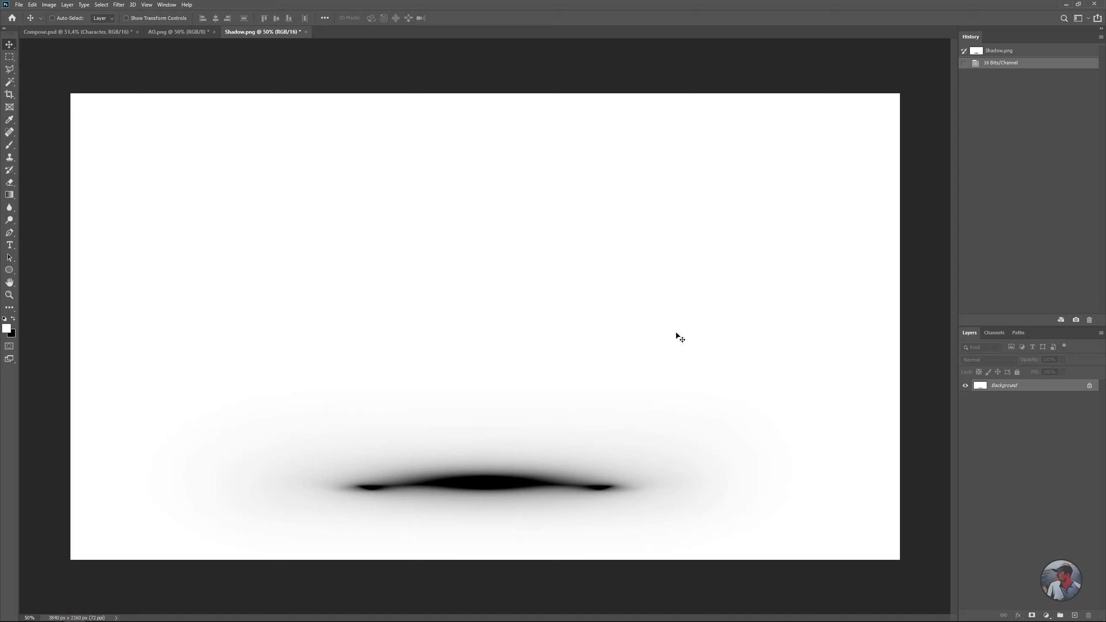
# Add a Curves adjustment to Shadow.png and raise a curve point to lighten the shadow.
pyautogui.click(1046, 615)
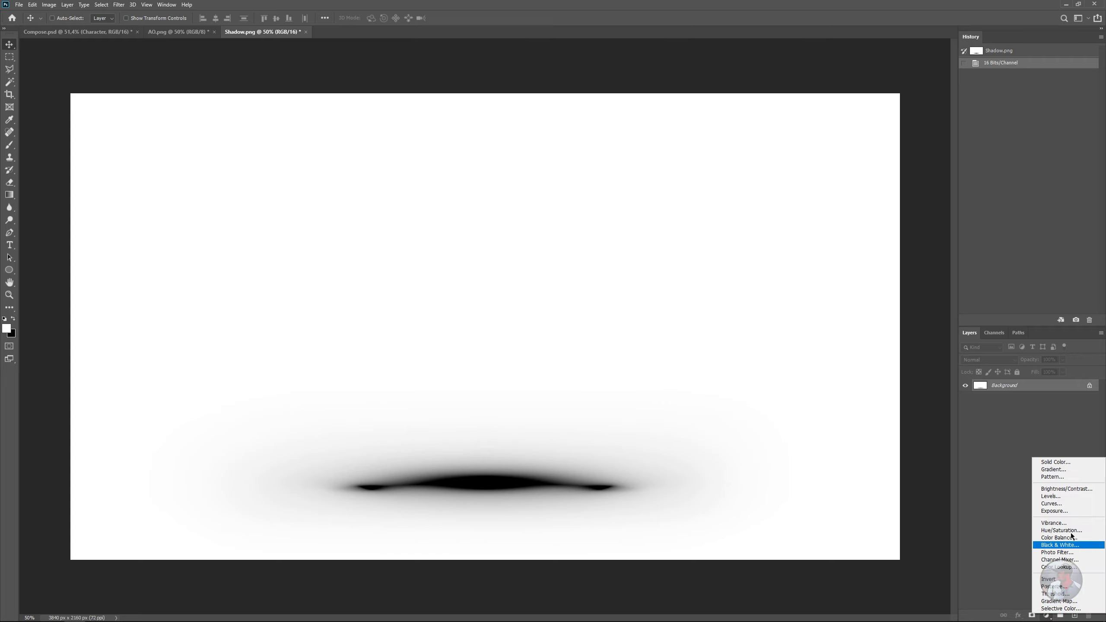
pyautogui.click(1062, 504)
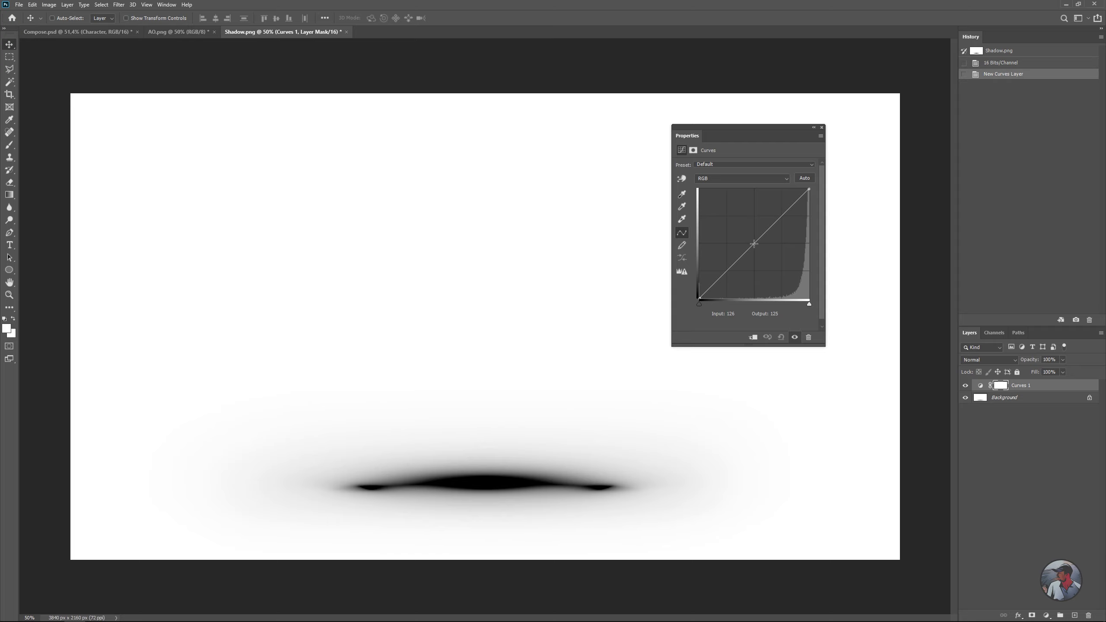
pyautogui.moveTo(754, 243); pyautogui.dragTo(749, 238)
# Compare with Curves 1 toggled, then stamp all visible layers into a new merged Layer 1.
pyautogui.click(965, 386)
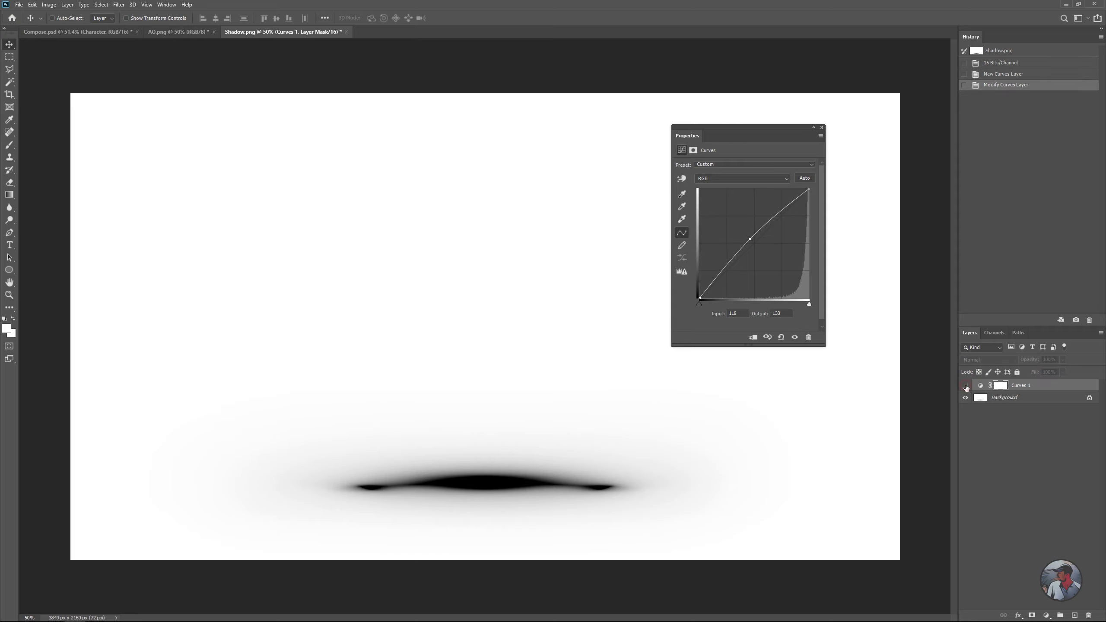
pyautogui.click(965, 386)
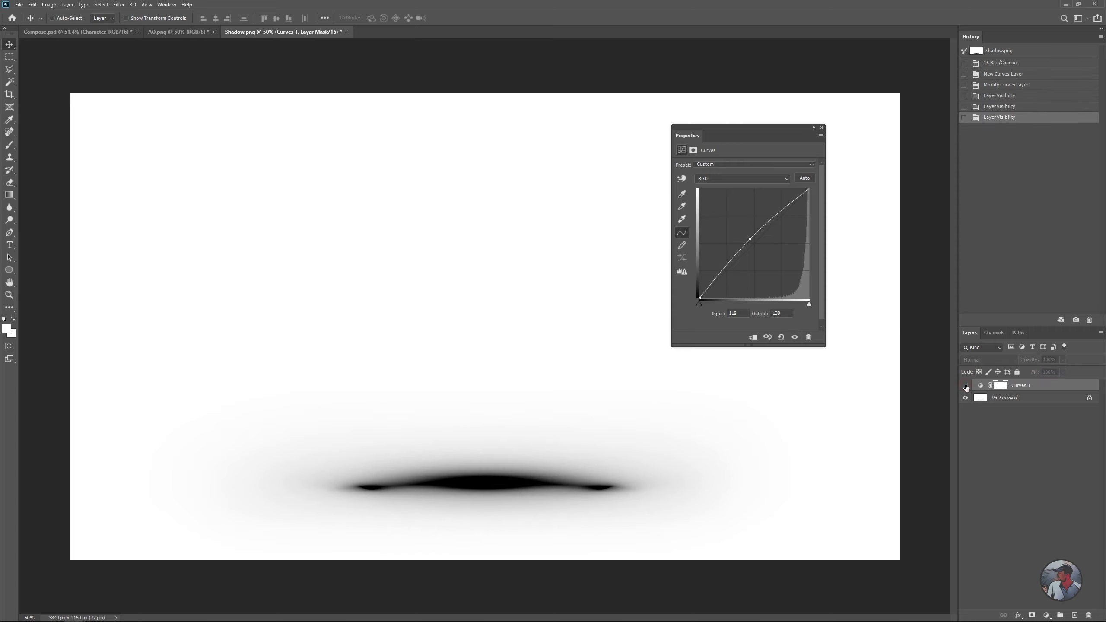
pyautogui.click(965, 385)
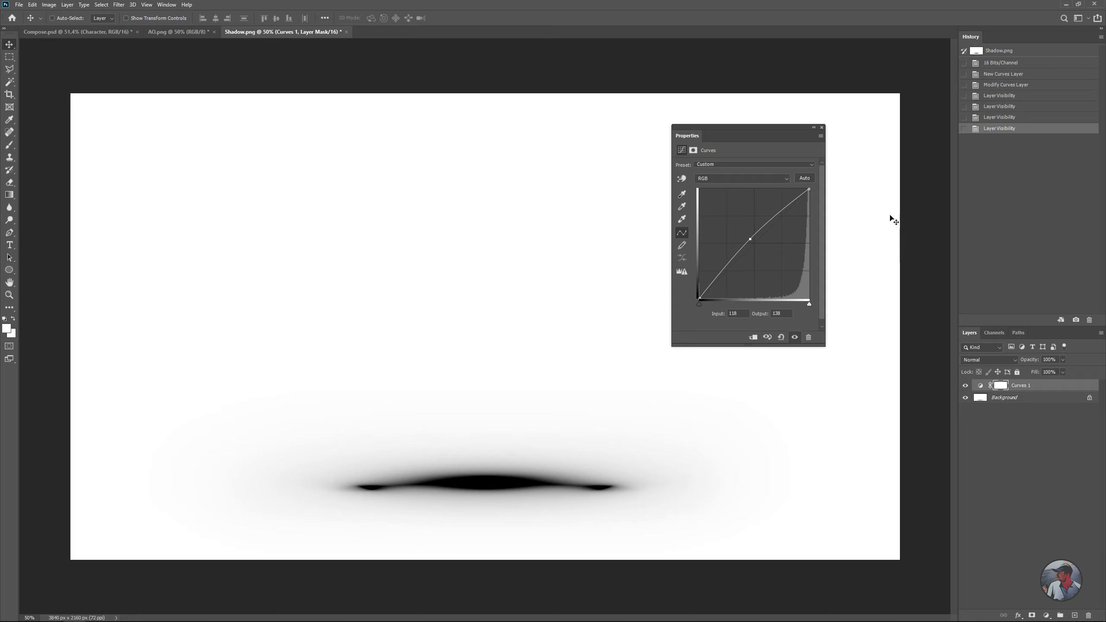
pyautogui.click(821, 126)
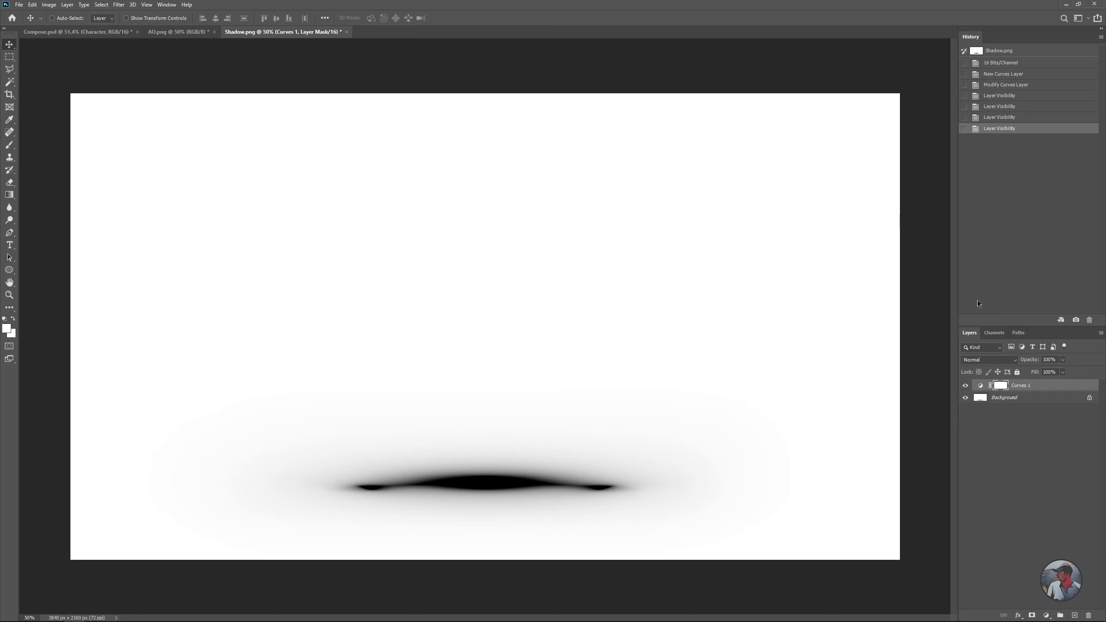
pyautogui.click(1030, 385)
pyautogui.hotkey('ctrl', 'shift', 'alt', 'e')
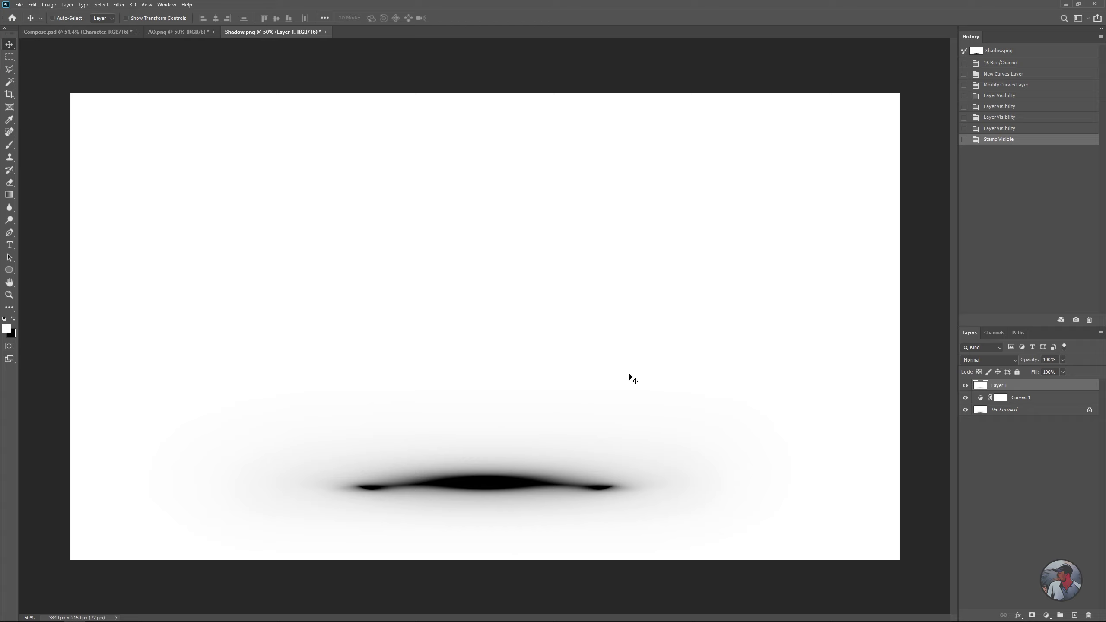
# Pick a new foreground colour in the colour picker.
pyautogui.click(6, 328)
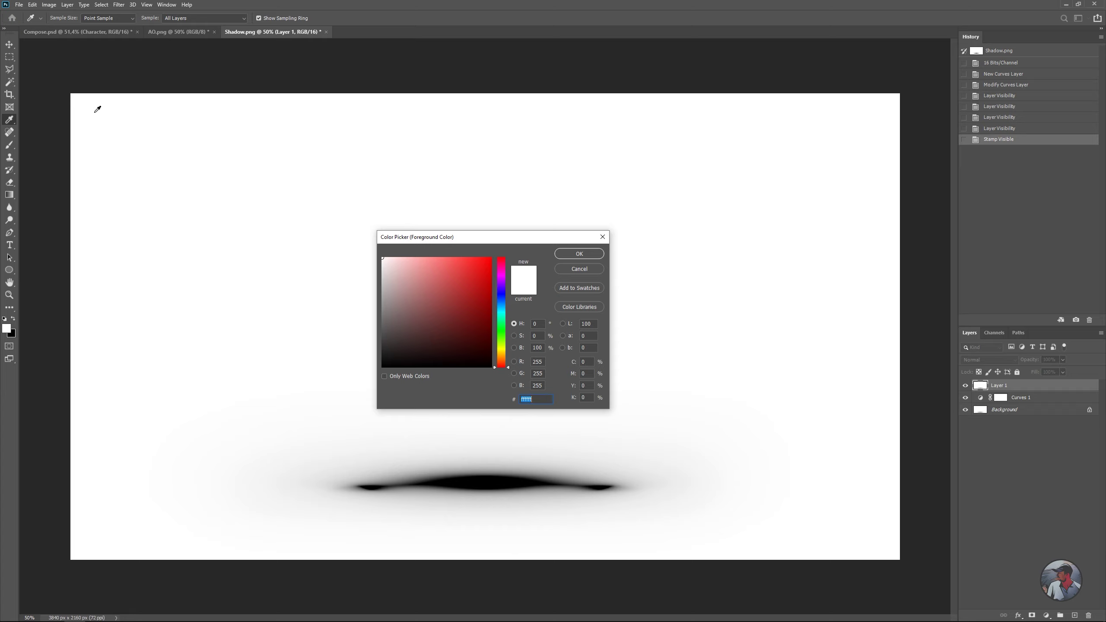
pyautogui.click(98, 109)
pyautogui.click(795, 541)
pyautogui.click(153, 474)
pyautogui.click(110, 359)
pyautogui.press('Return')
# Duplicate the merged Layer 1 into Compose.psd as the shadow layer.
pyautogui.press('v')
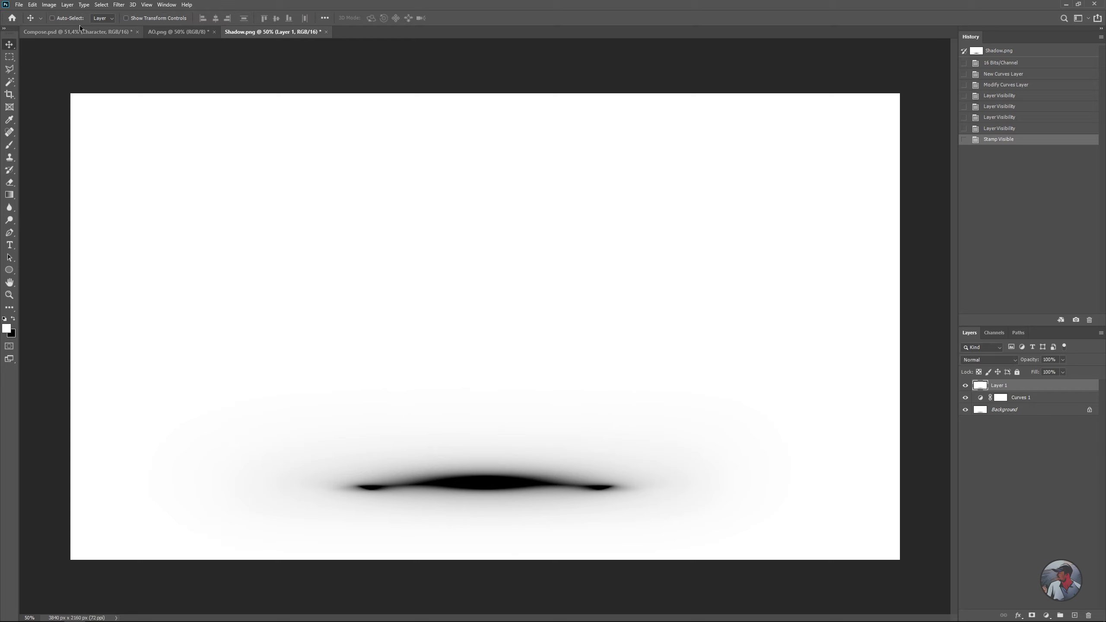
pyautogui.click(67, 5)
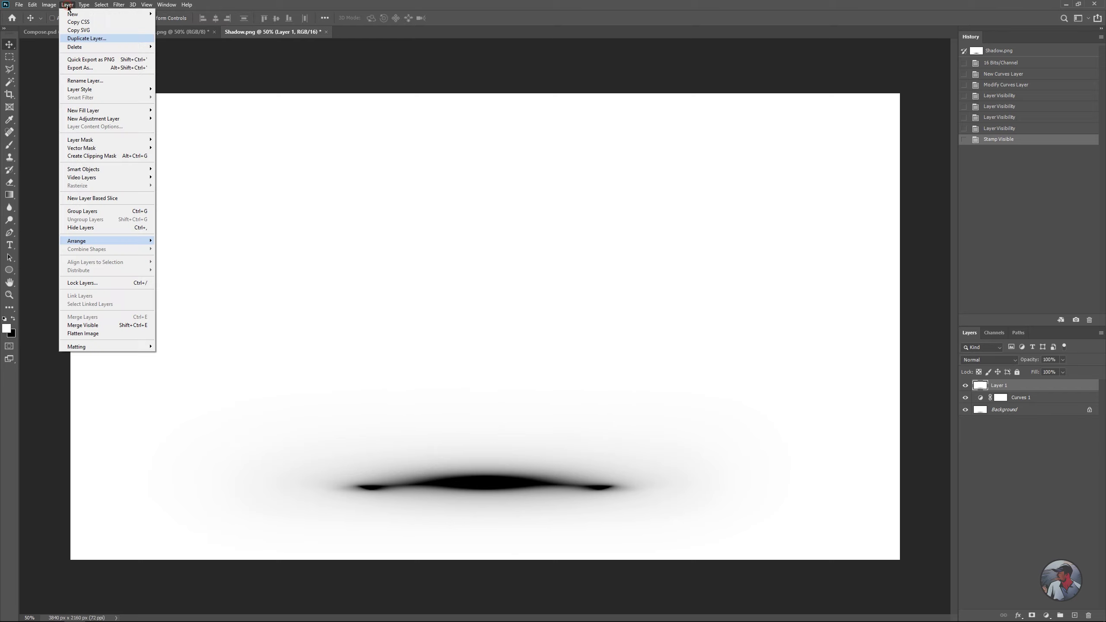
pyautogui.click(79, 41)
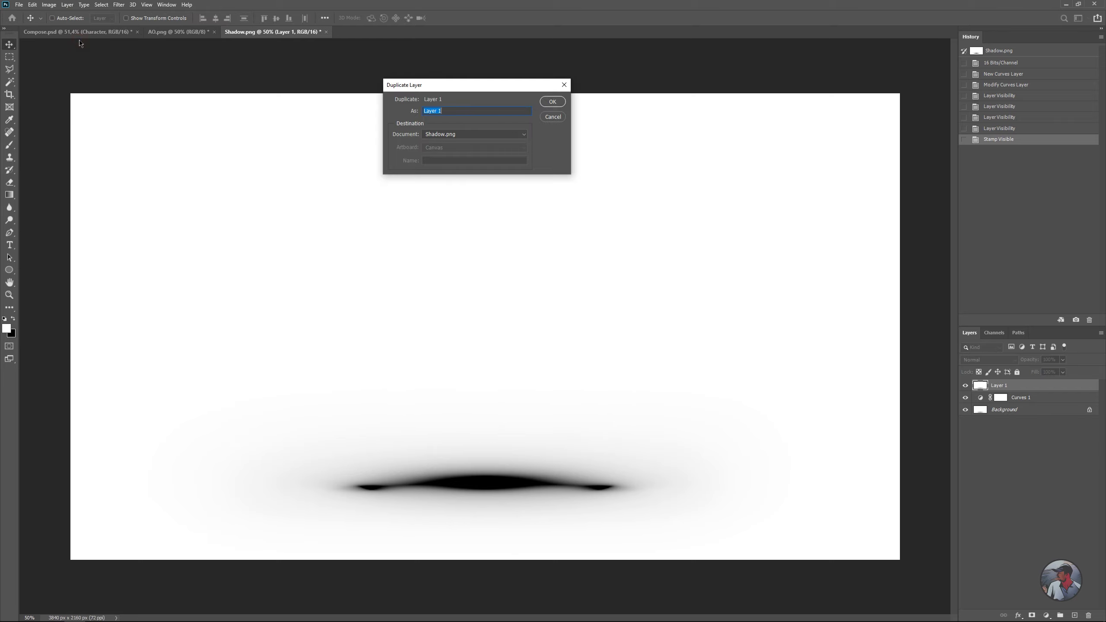
pyautogui.click(459, 134)
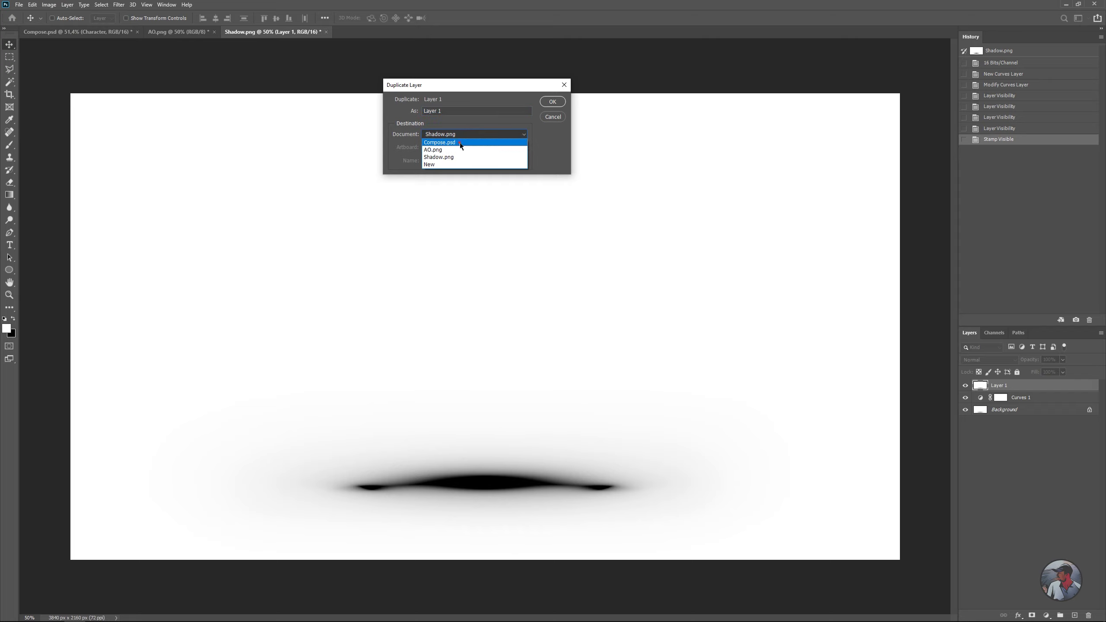
pyautogui.click(460, 143)
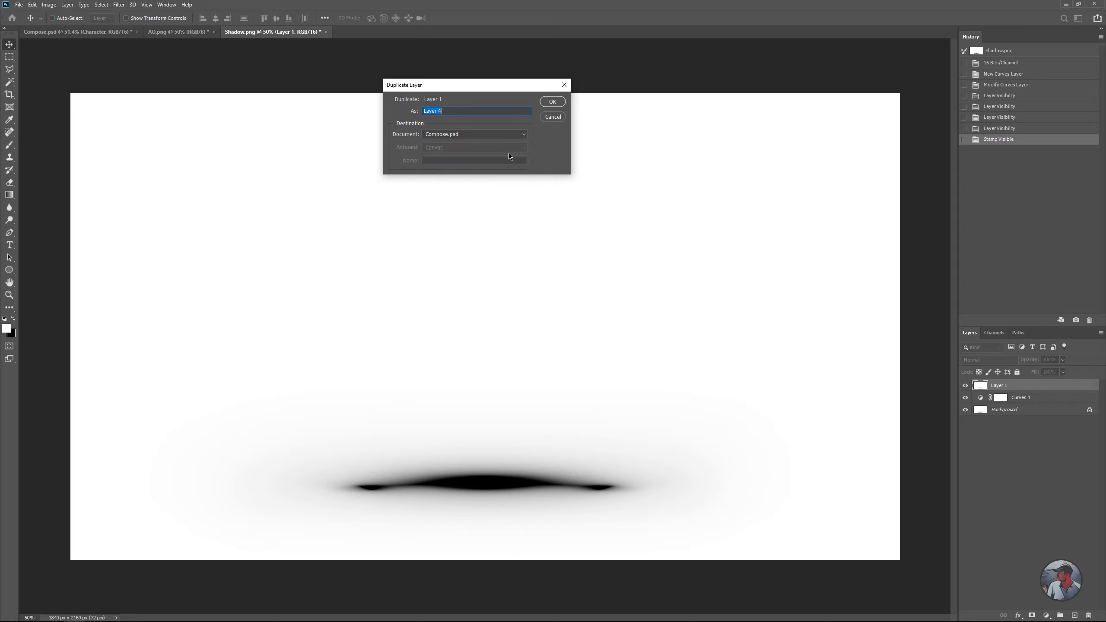
pyautogui.click(551, 101)
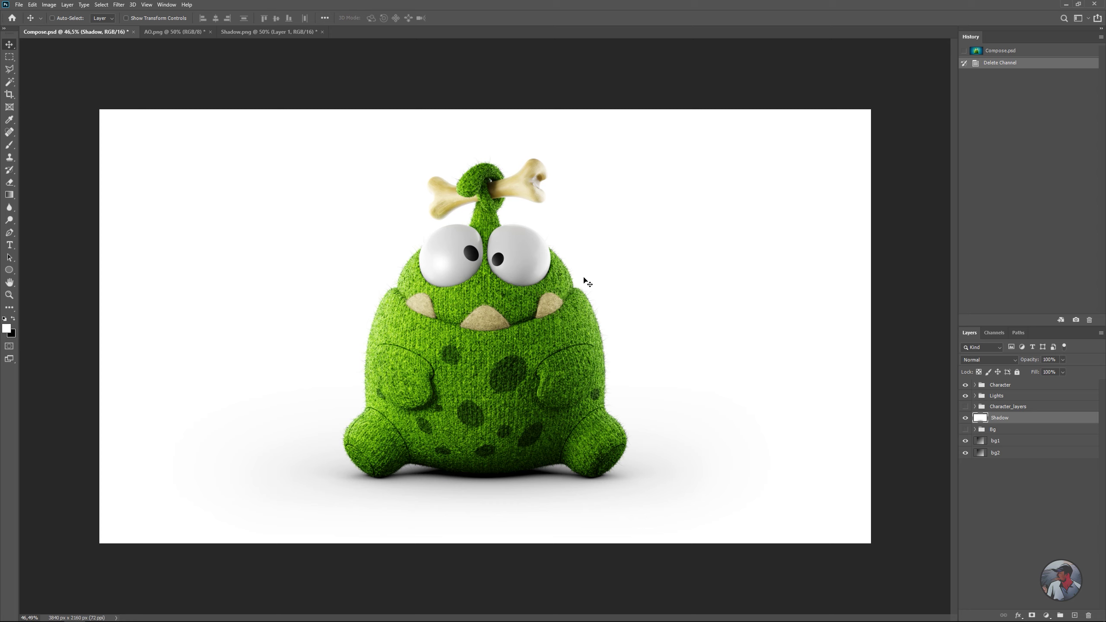
# Bring the Shadow layer to the top of Compose.psd, then select all and copy it.
pyautogui.click(66, 4)
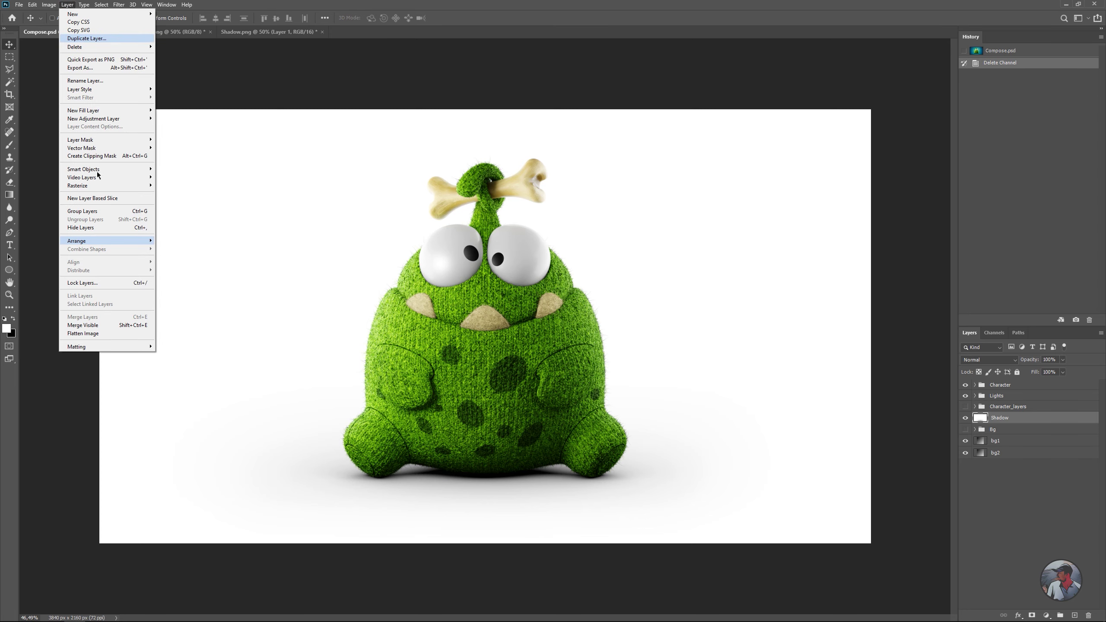
pyautogui.moveTo(77, 240)
pyautogui.click(190, 241)
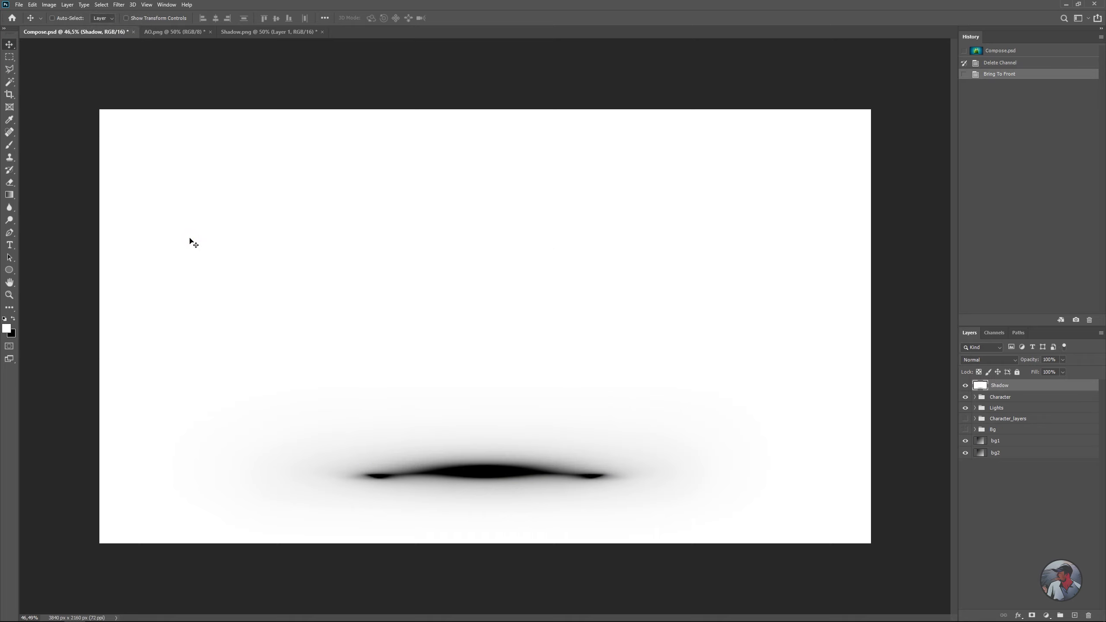
pyautogui.click(103, 5)
pyautogui.click(106, 16)
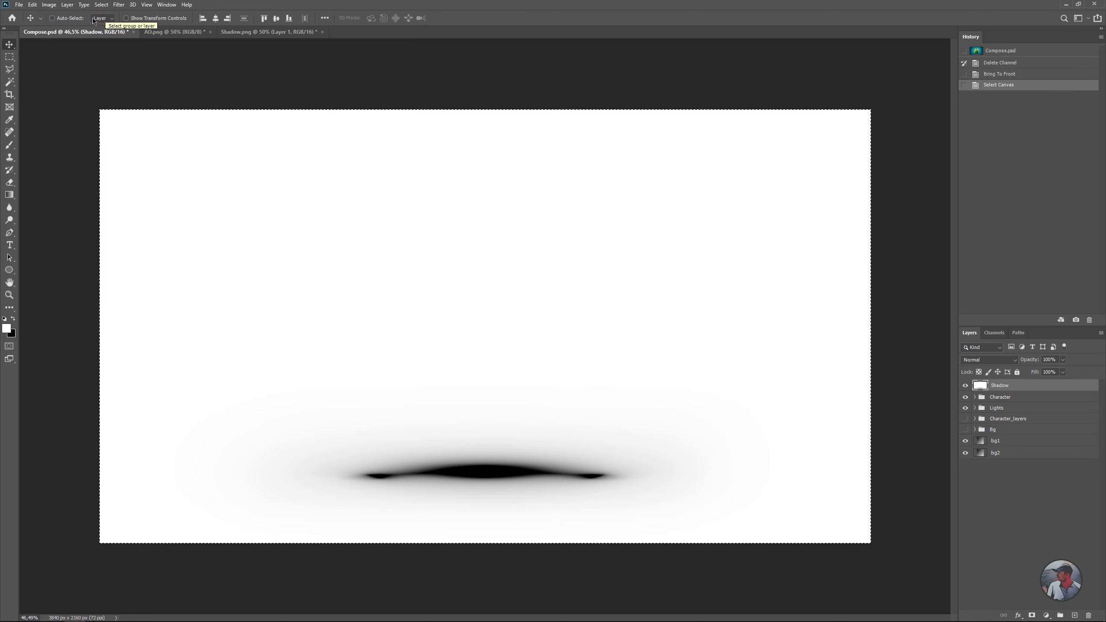
pyautogui.click(33, 5)
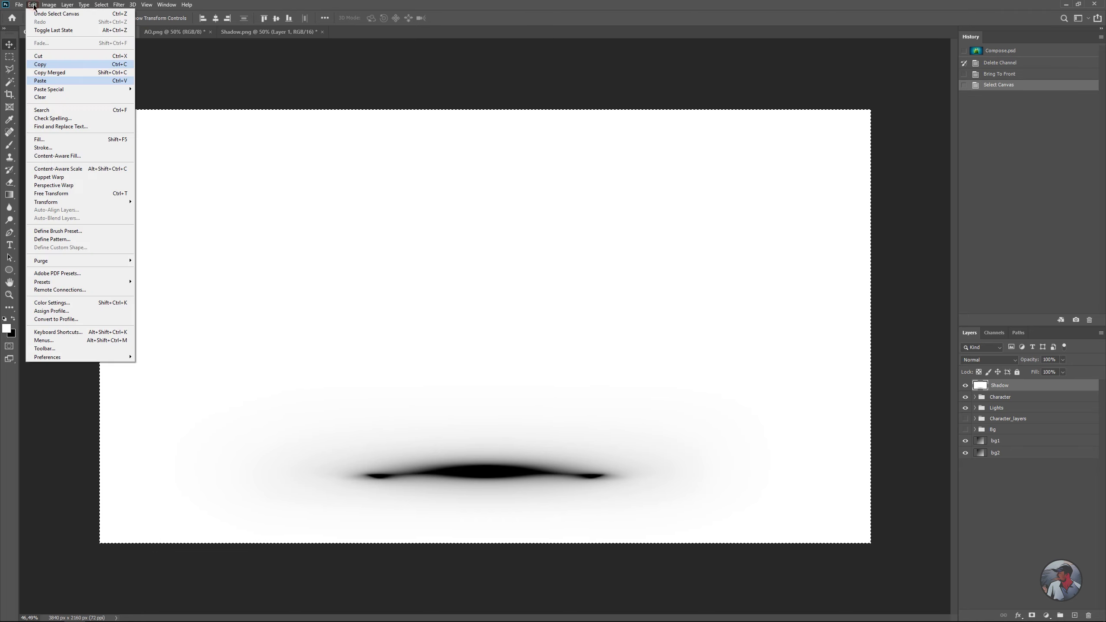
pyautogui.click(44, 65)
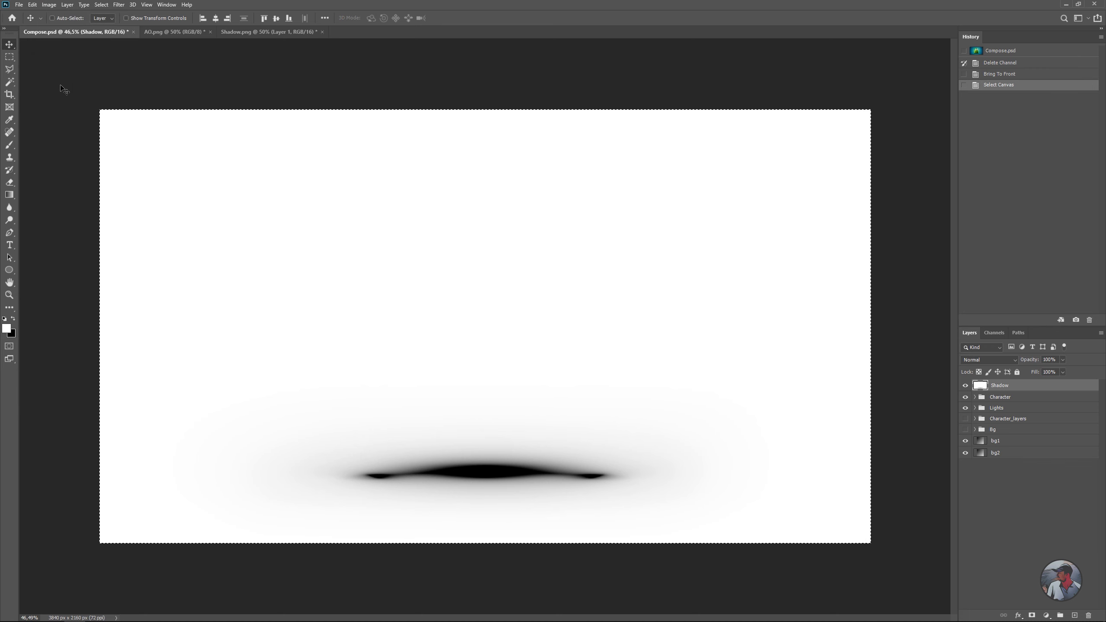
# Hide the Shadow layer, paste the shadow into a new Alpha 1 channel, and deselect.
pyautogui.click(965, 385)
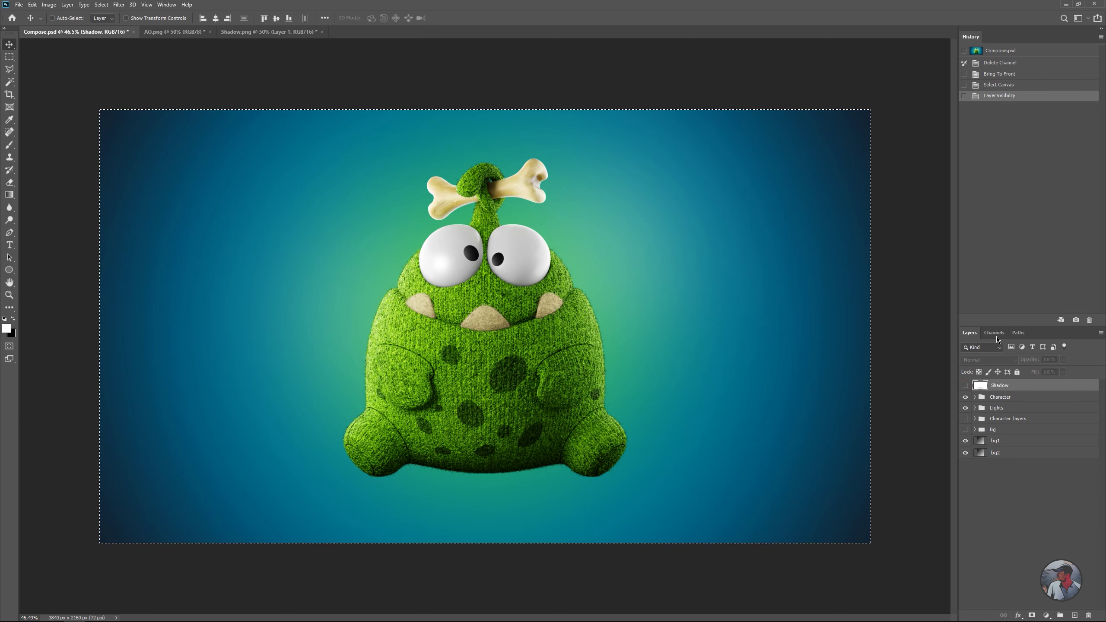
pyautogui.click(995, 333)
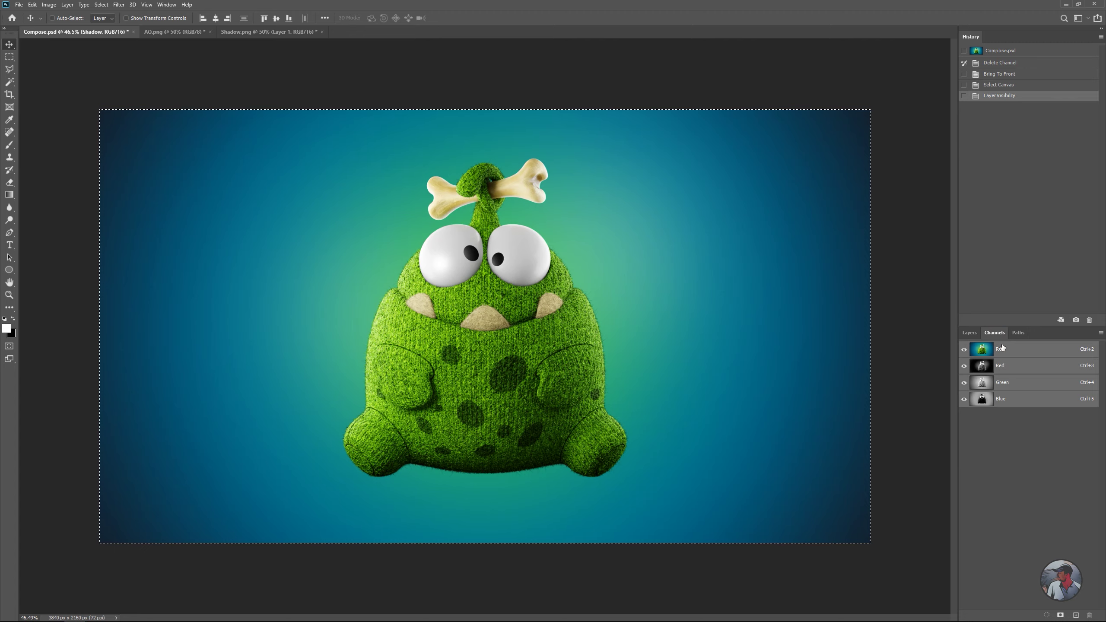
pyautogui.click(1075, 615)
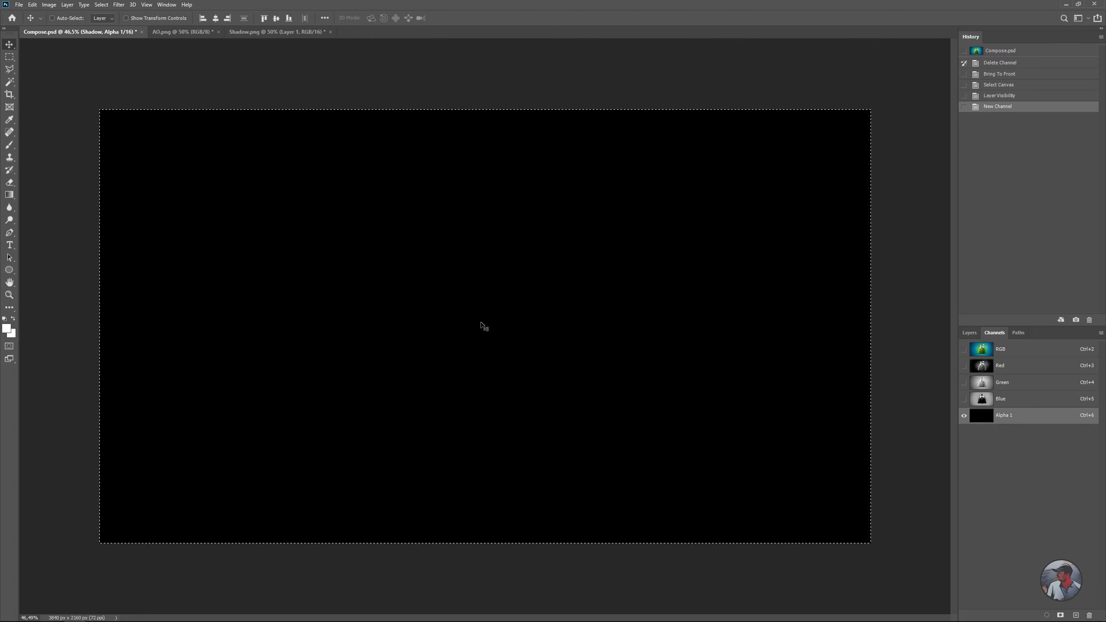
pyautogui.click(32, 4)
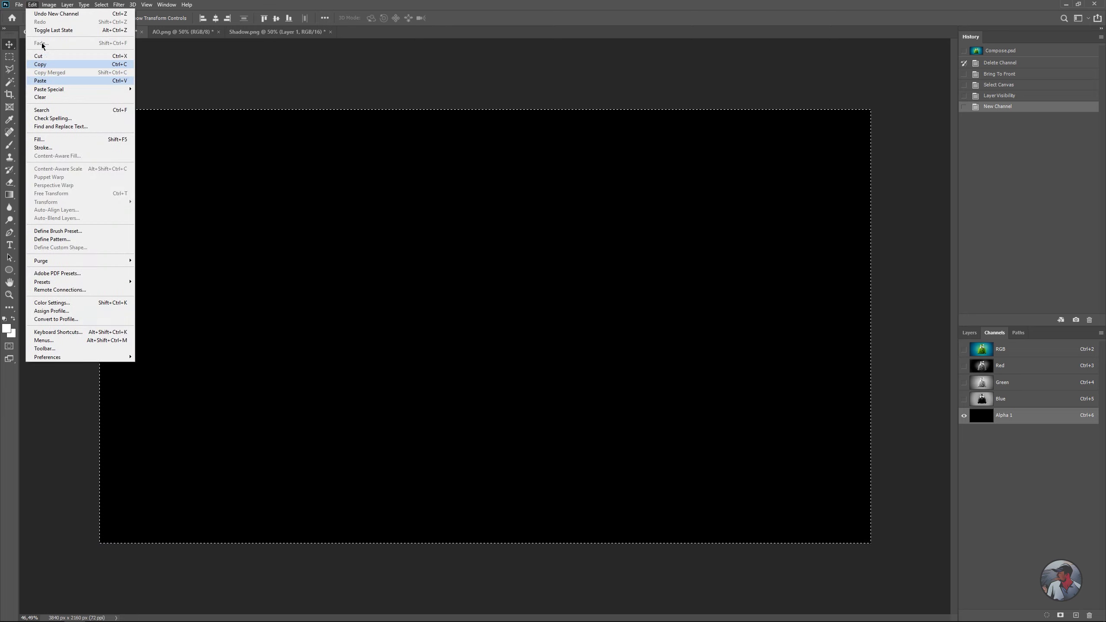
pyautogui.click(44, 82)
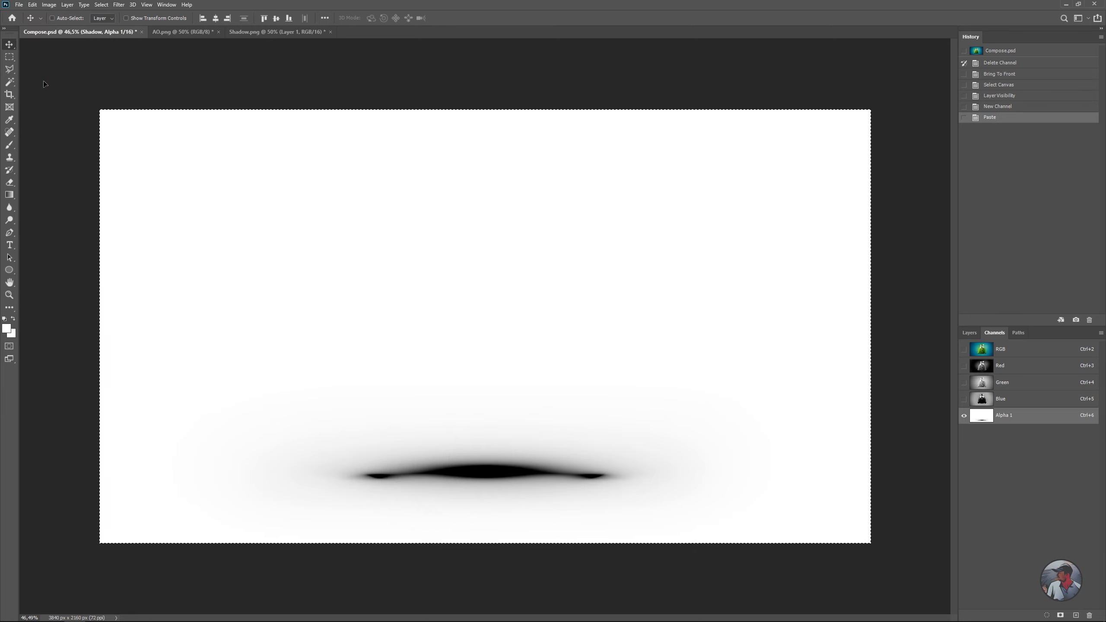
pyautogui.hotkey('ctrl', 'd')
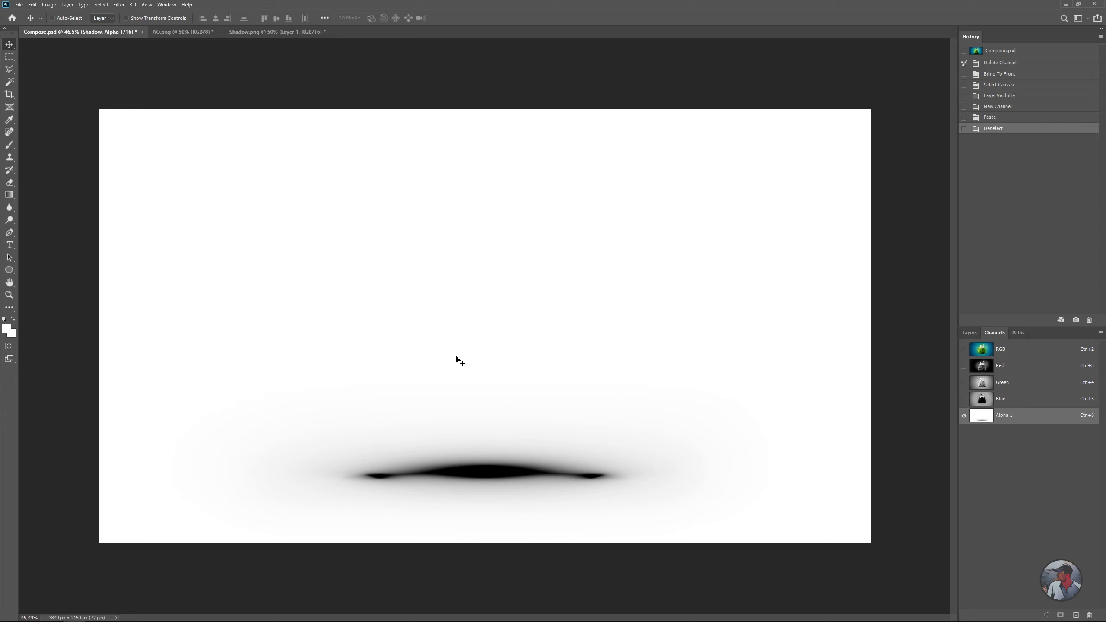
# Invert Alpha 1 to white on black, load it as a selection, and target Character_layers.
pyautogui.click(49, 5)
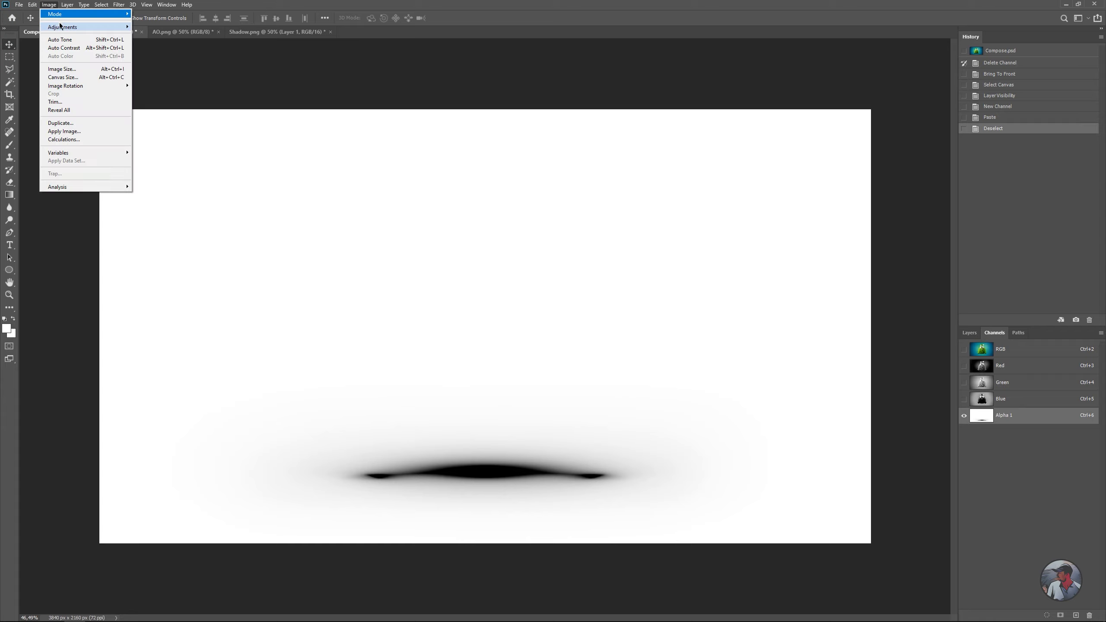
pyautogui.moveTo(85, 27)
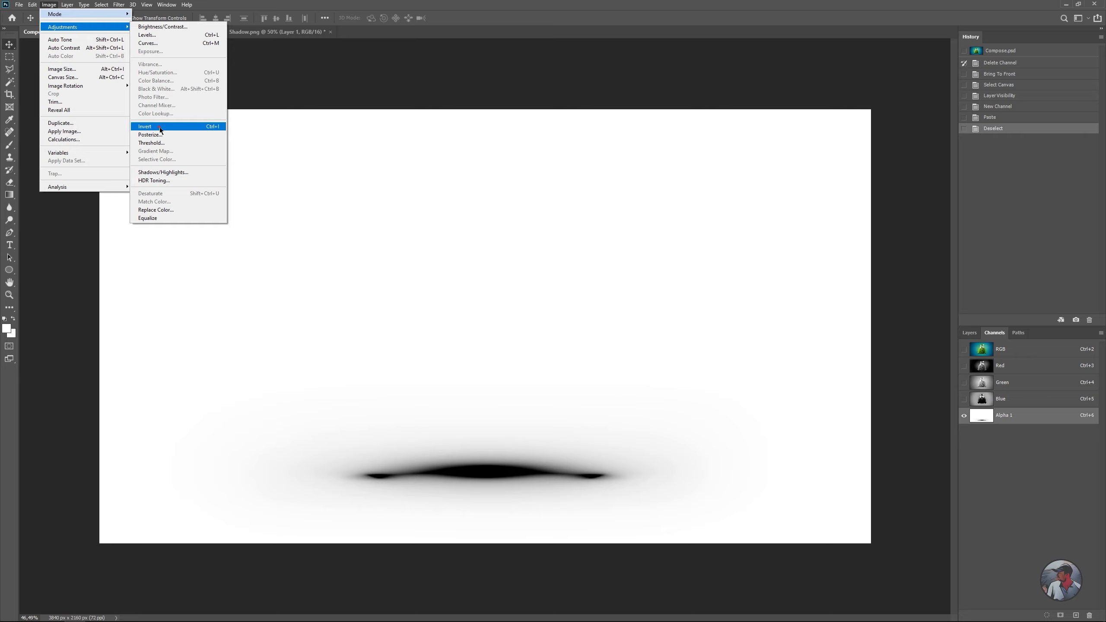
pyautogui.click(160, 128)
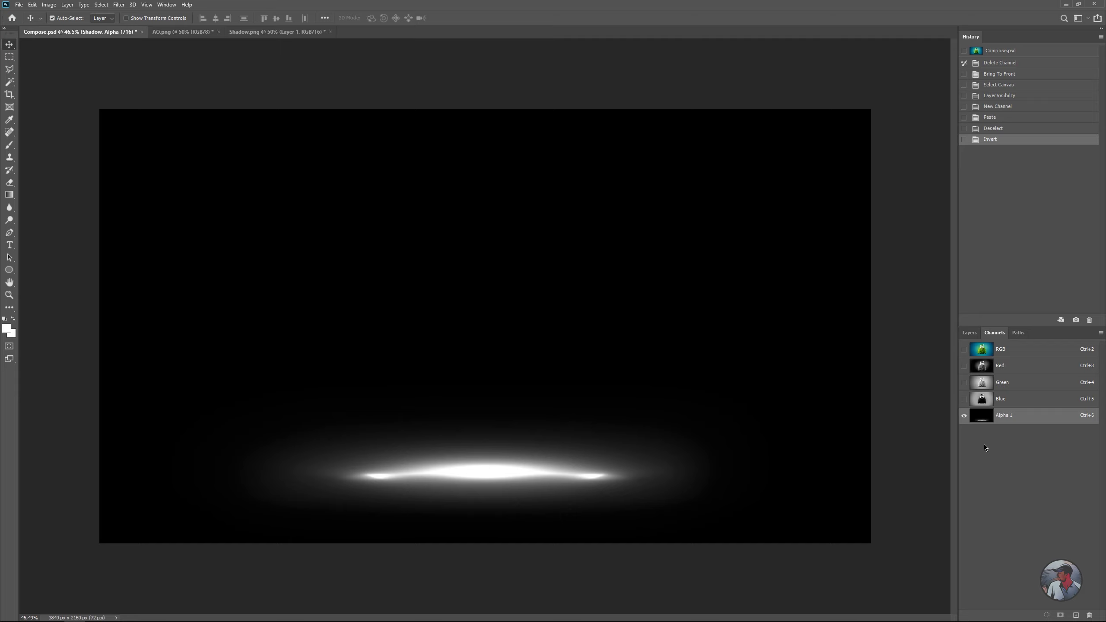
pyautogui.keyDown('ctrl'); pyautogui.click(983, 419); pyautogui.keyUp('ctrl')
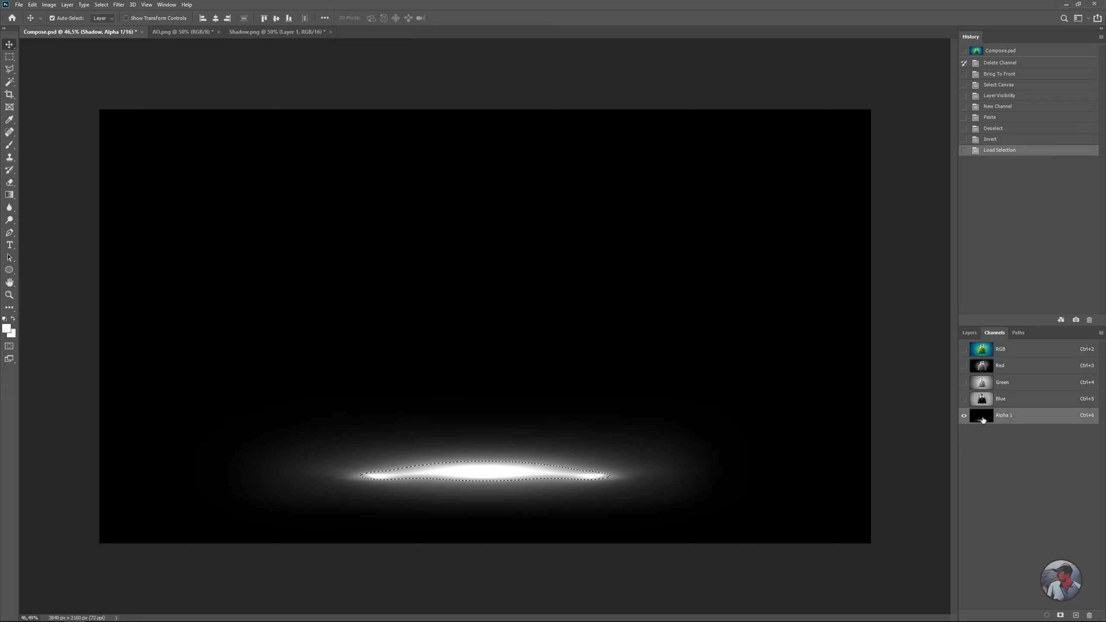
pyautogui.click(985, 349)
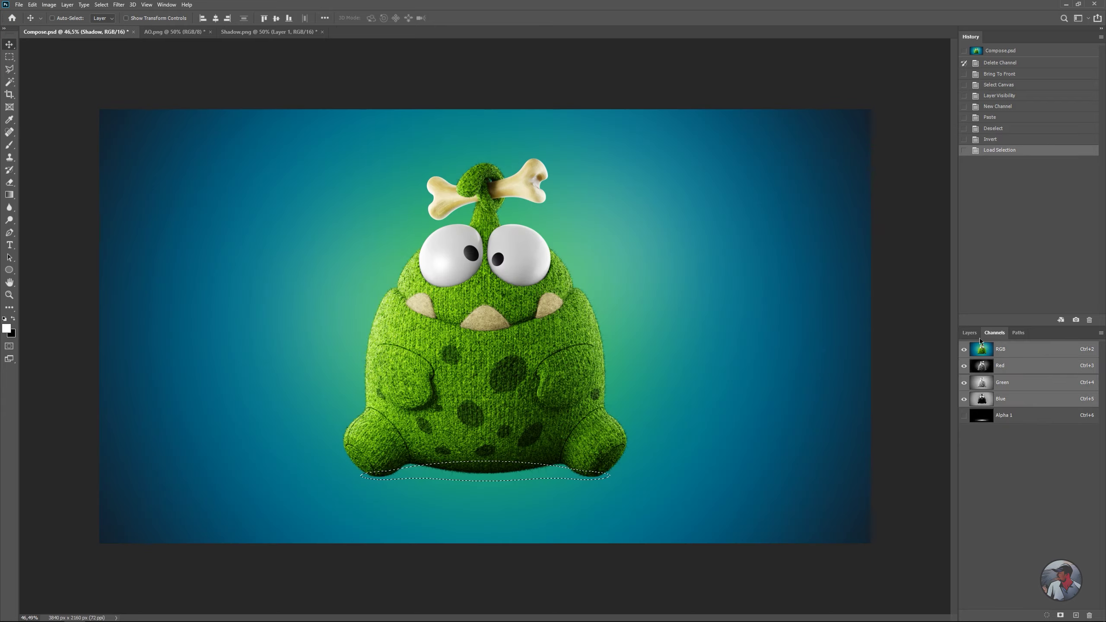
pyautogui.click(971, 332)
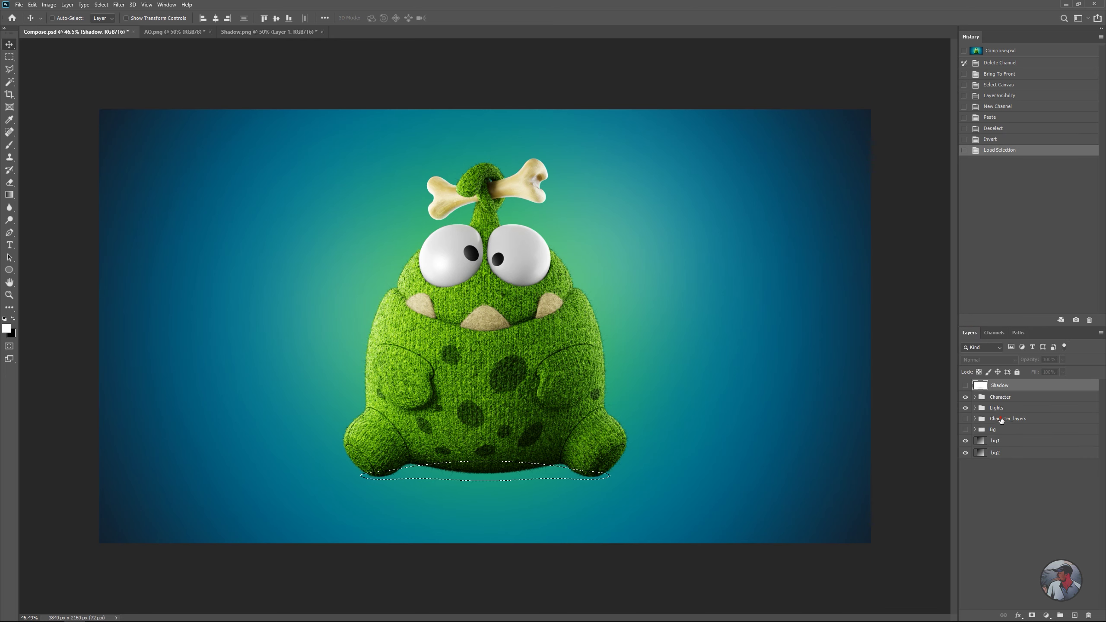
pyautogui.click(1001, 420)
pyautogui.click(1046, 616)
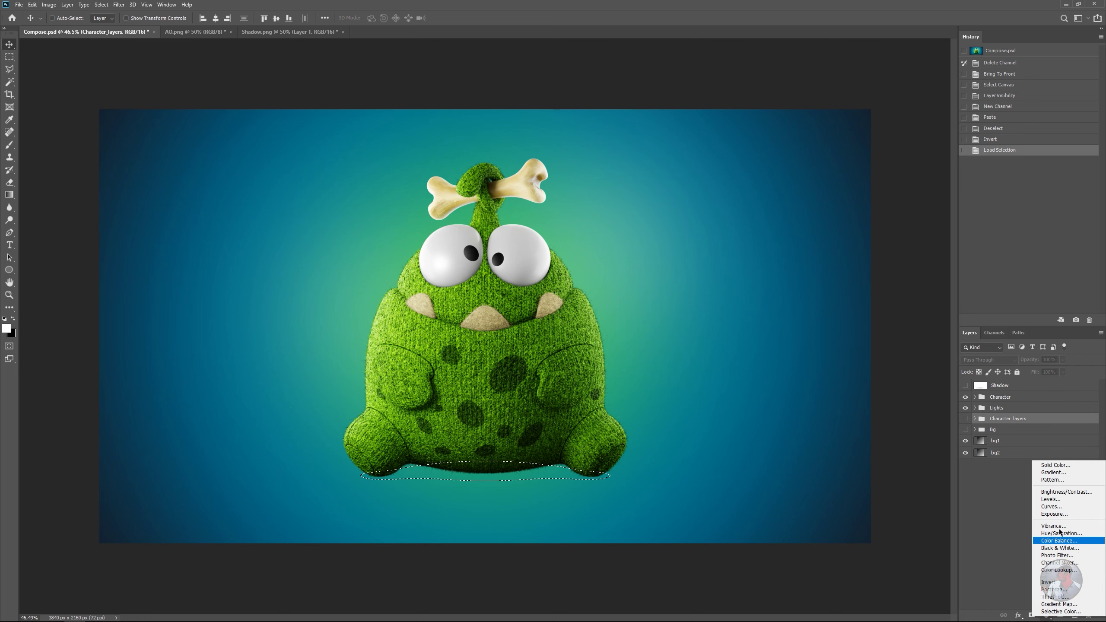
# Add a shadow-masked Curves layer in Multiply mode with its black-point input raised to 156.
pyautogui.click(1051, 506)
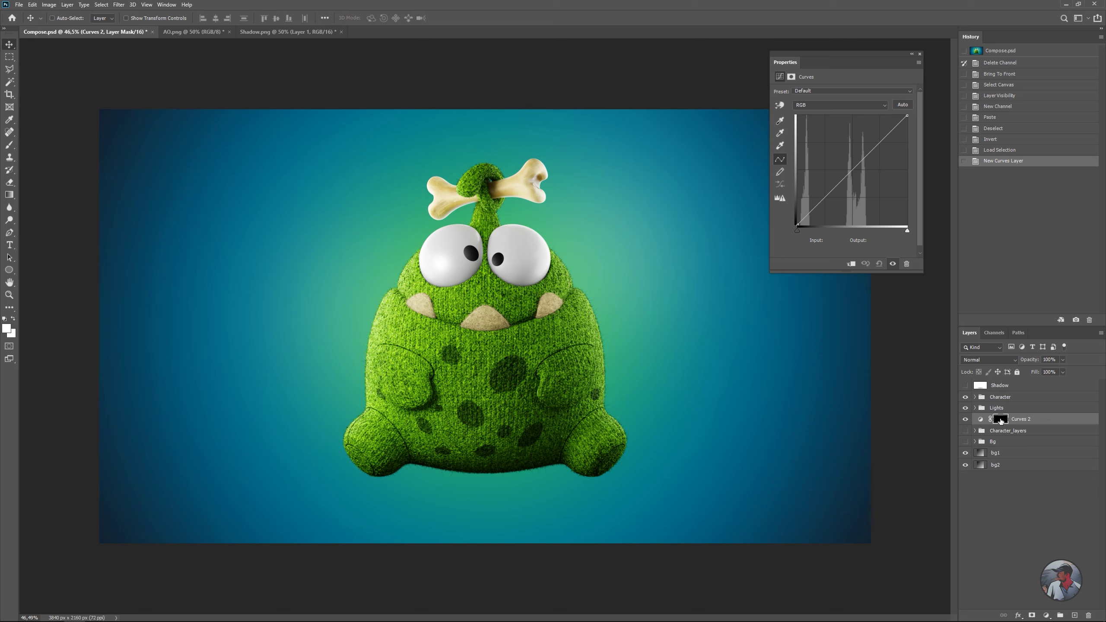
pyautogui.click(982, 360)
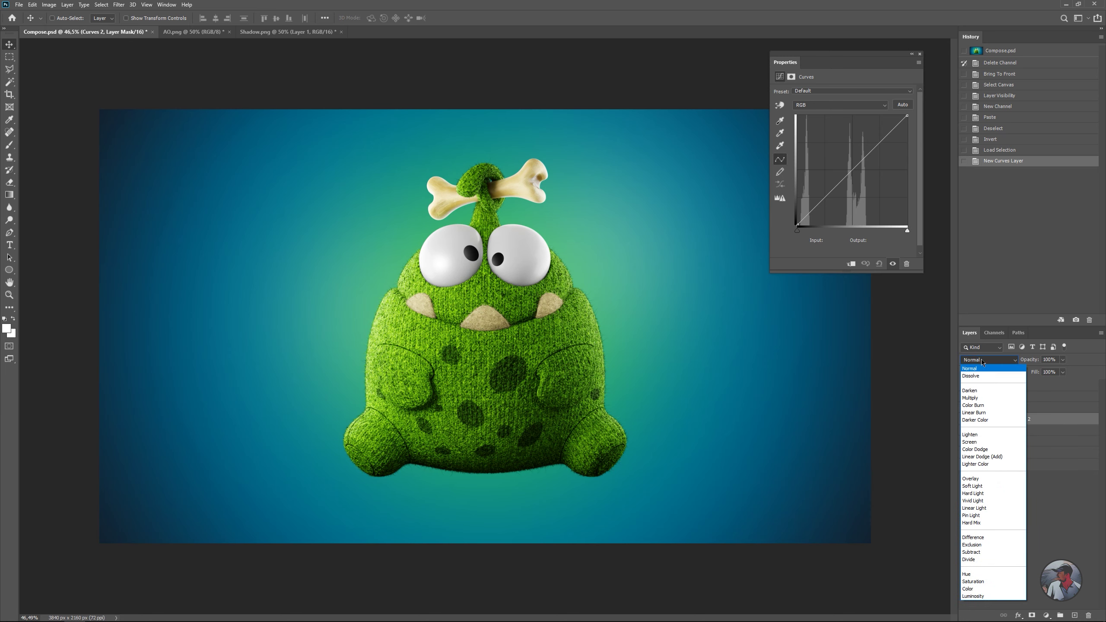
pyautogui.click(980, 398)
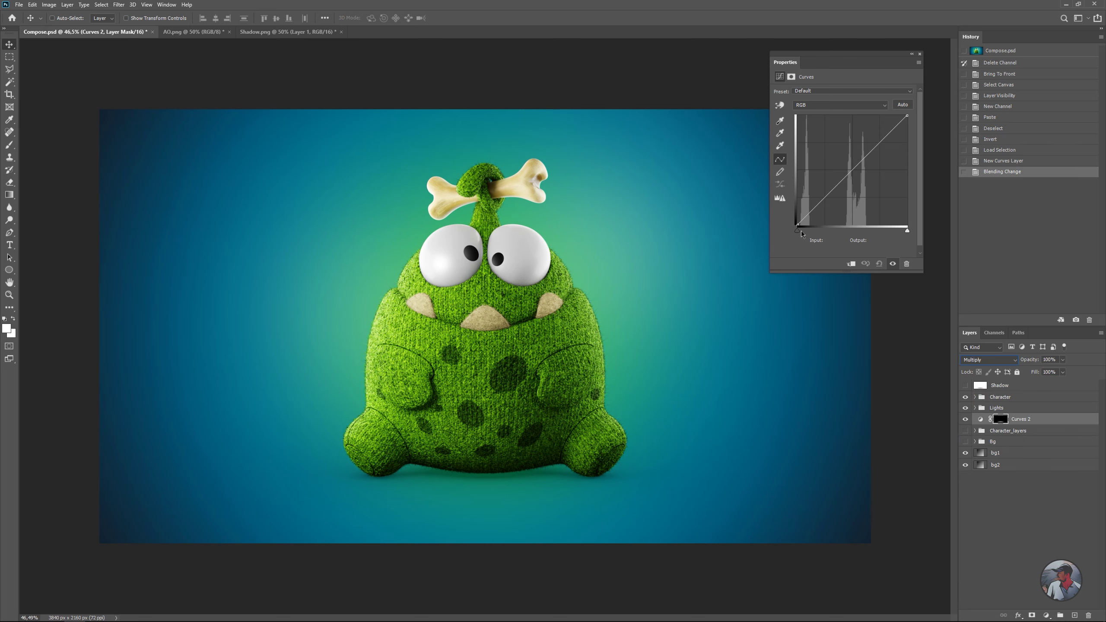
pyautogui.moveTo(797, 230); pyautogui.dragTo(865, 236)
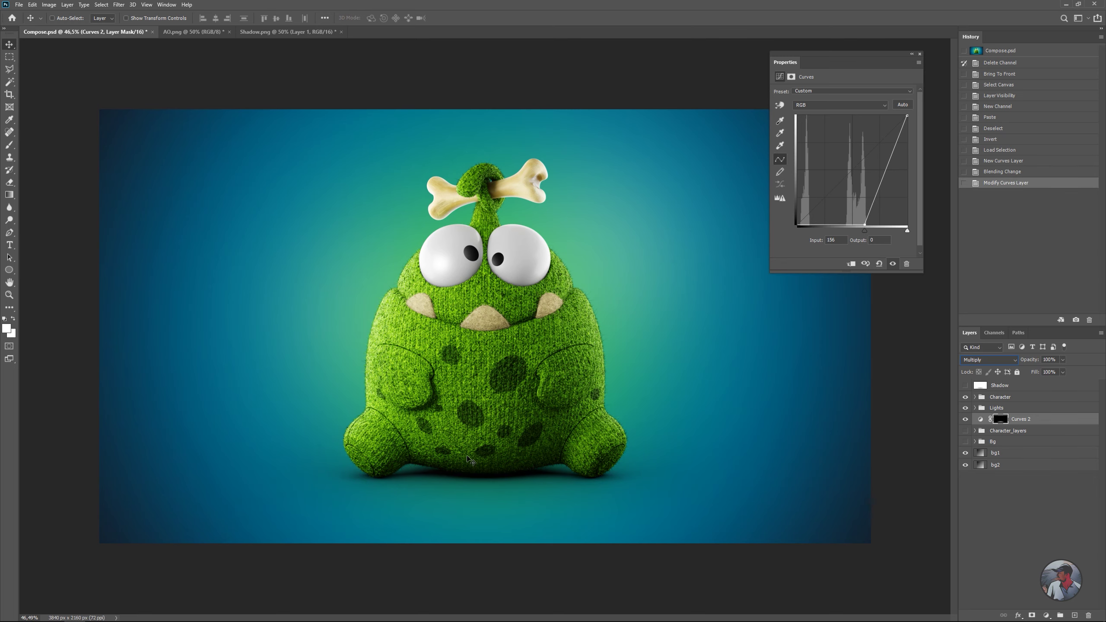
# Zoom into the monster's base and pull a new curve point down to input 221, output 126.
pyautogui.press('z')
pyautogui.moveTo(477, 462); pyautogui.dragTo(510, 482)
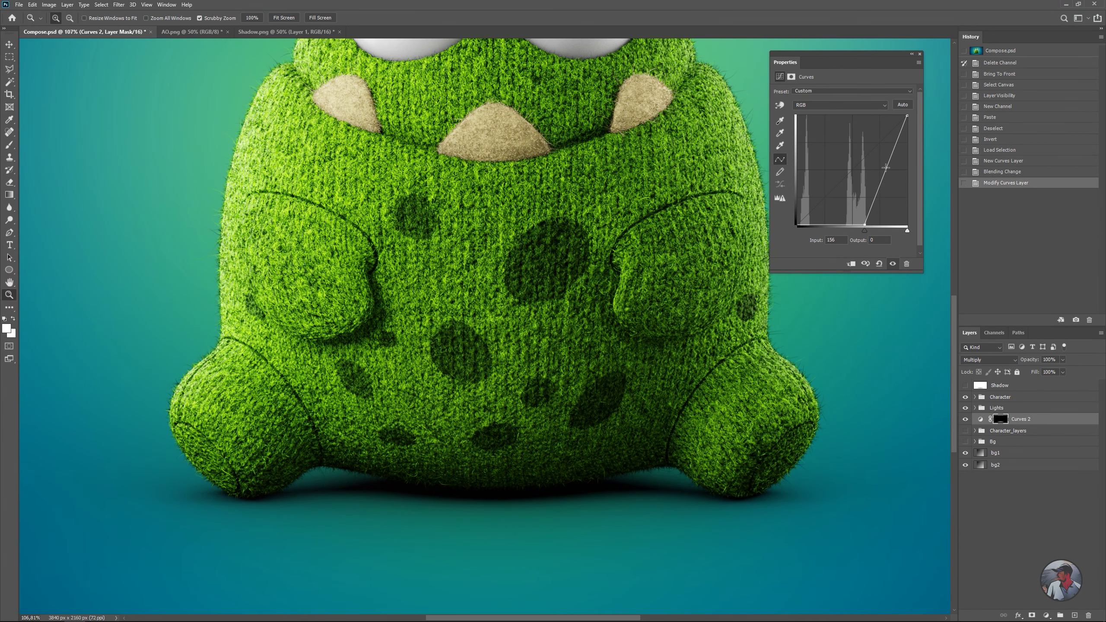
pyautogui.moveTo(890, 158); pyautogui.dragTo(891, 170)
pyautogui.click(1046, 615)
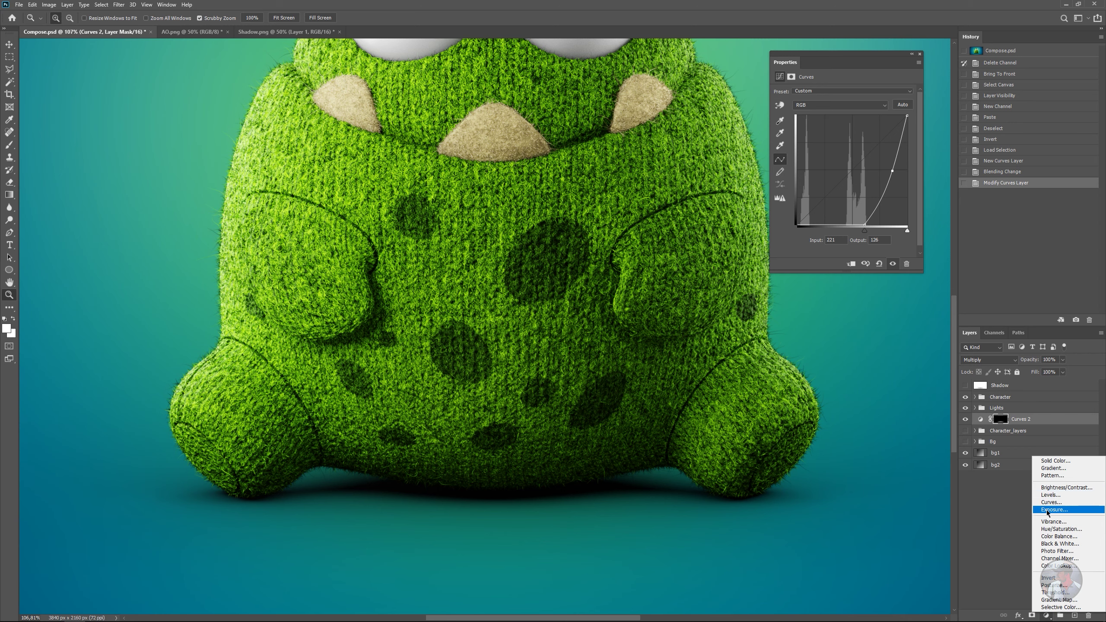
pyautogui.click(999, 503)
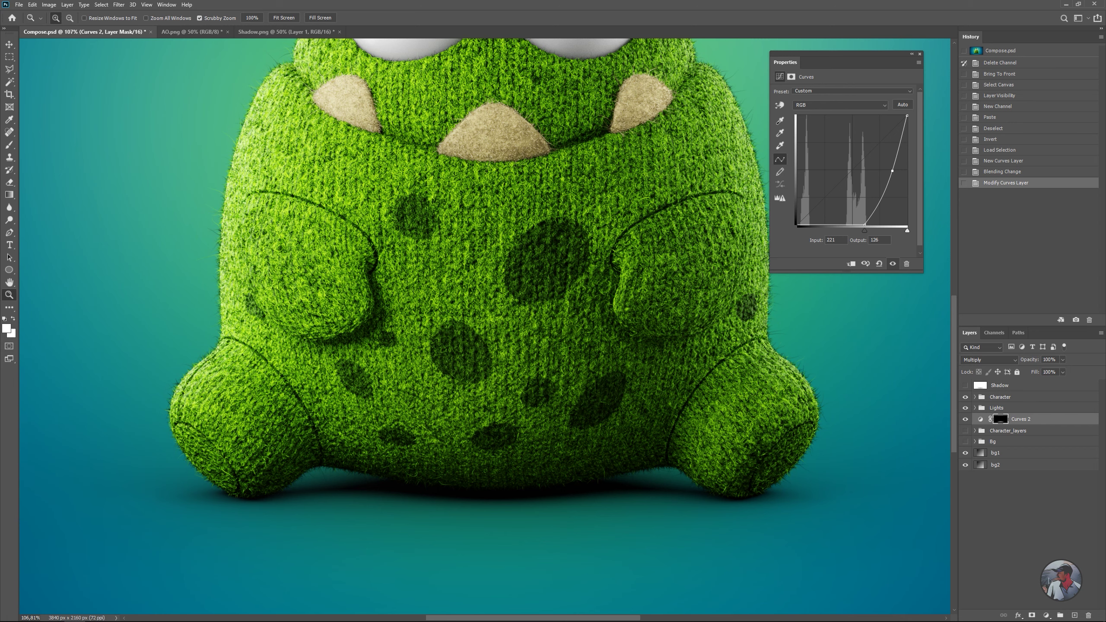
# Add a dark greenish-grey Color Fill layer above Curves 2 and copy the shadow mask onto it.
pyautogui.click(1047, 618)
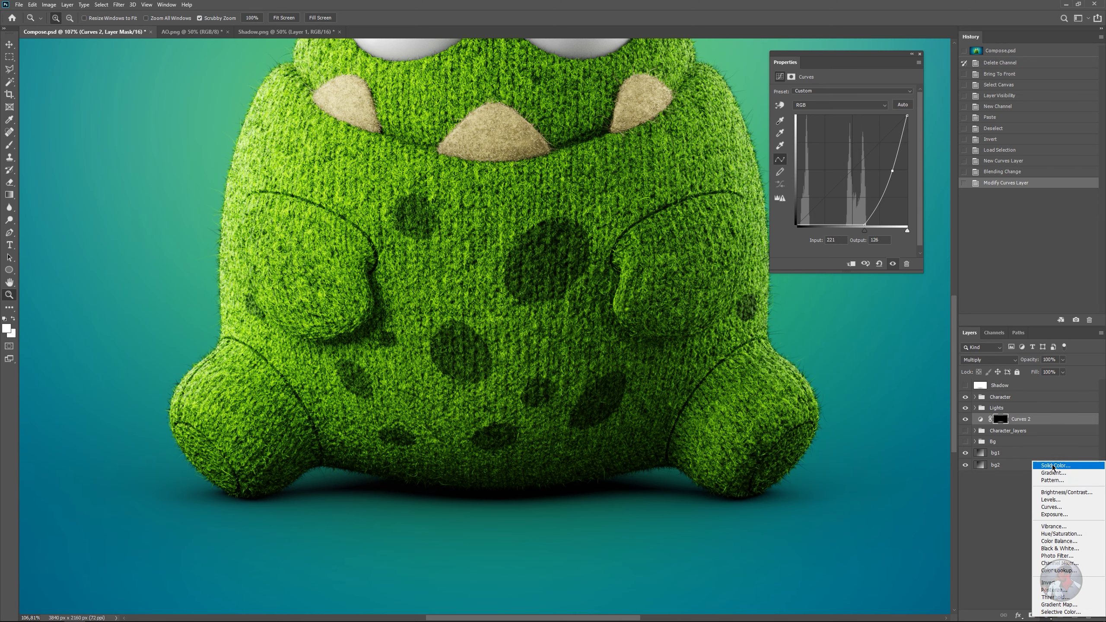
pyautogui.press('Escape')
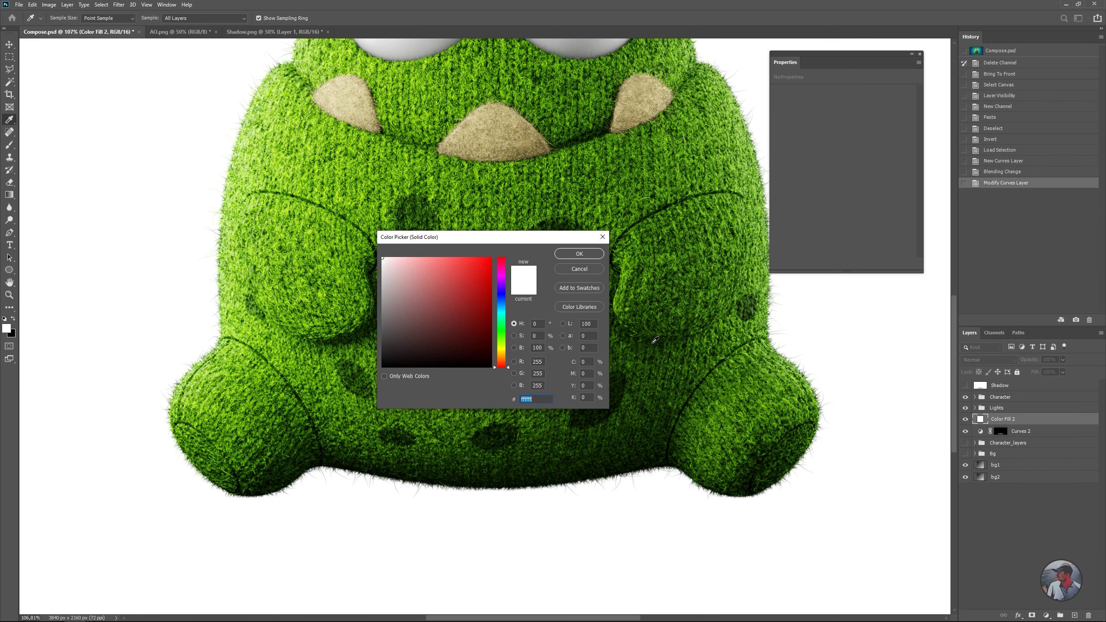
pyautogui.click(654, 340)
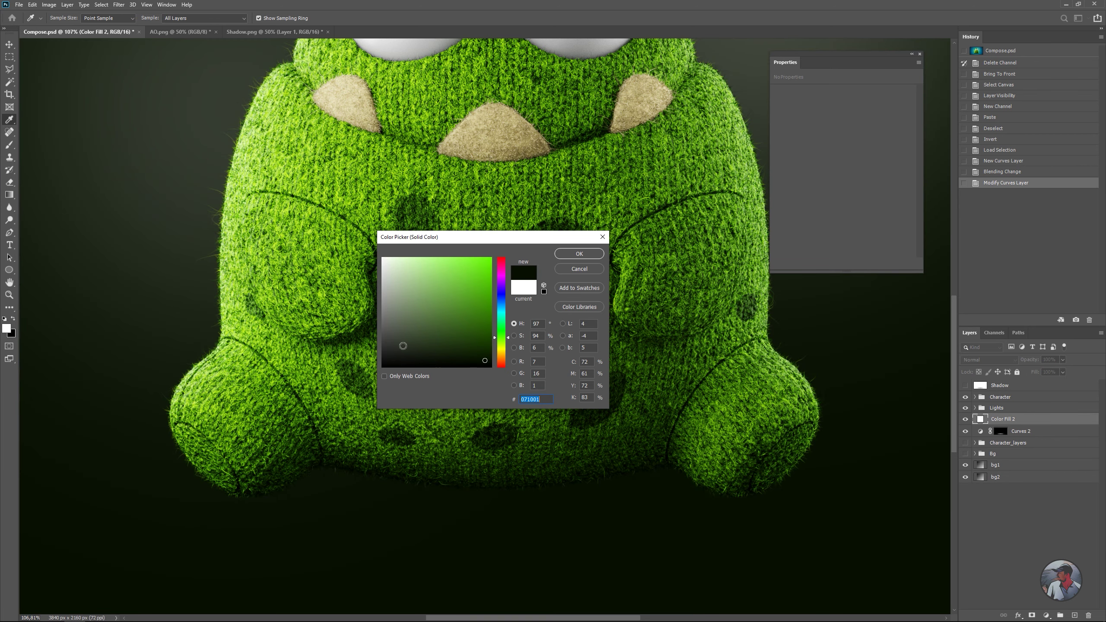
pyautogui.click(401, 349)
pyautogui.moveTo(401, 349); pyautogui.dragTo(403, 350)
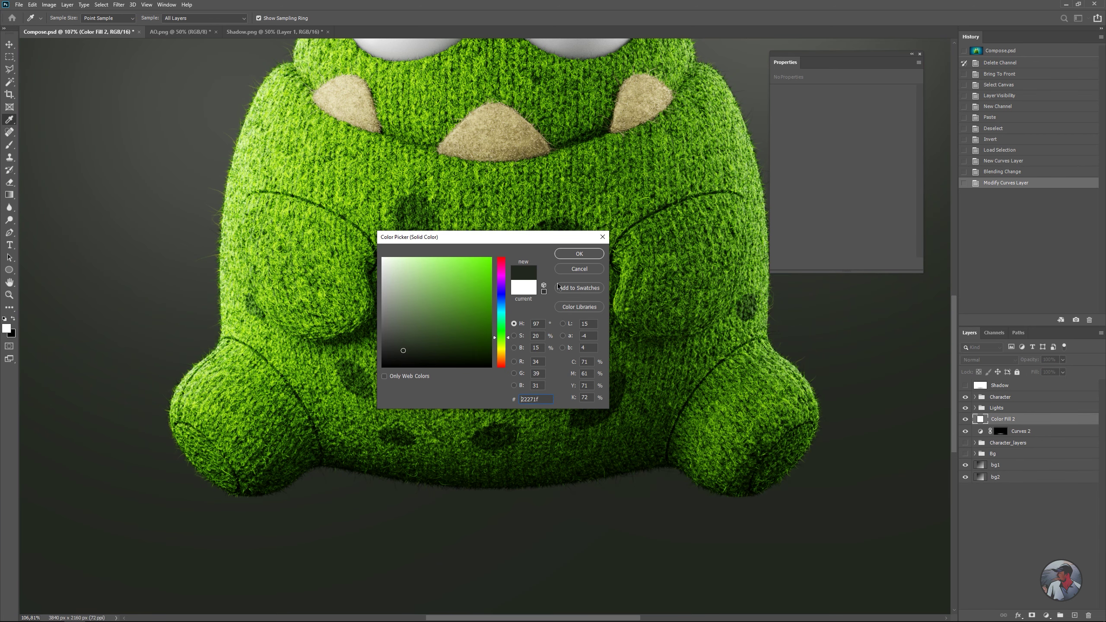
pyautogui.click(578, 254)
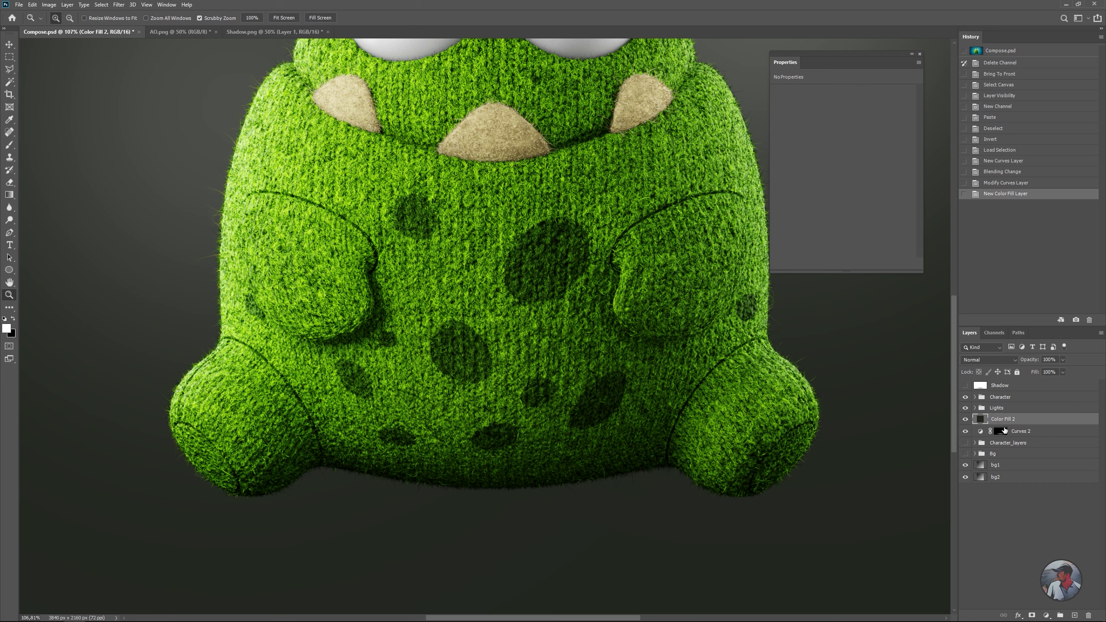
pyautogui.moveTo(1005, 432); pyautogui.dragTo(1002, 418)
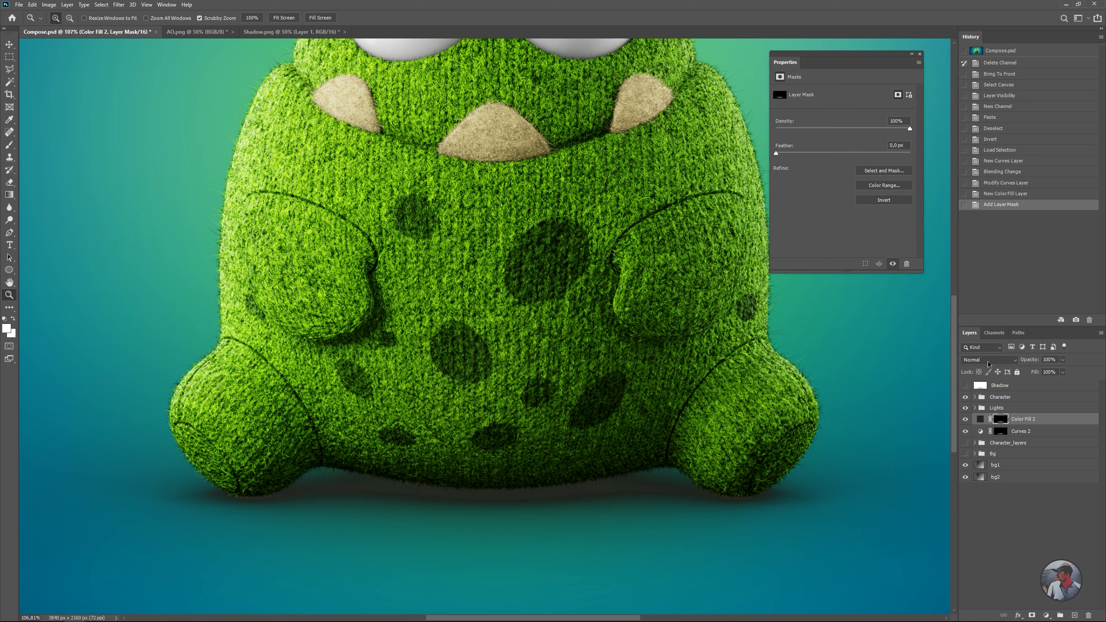
# Set Color Fill 2 to the Color blend mode and toggle its visibility to compare the tint.
pyautogui.click(987, 361)
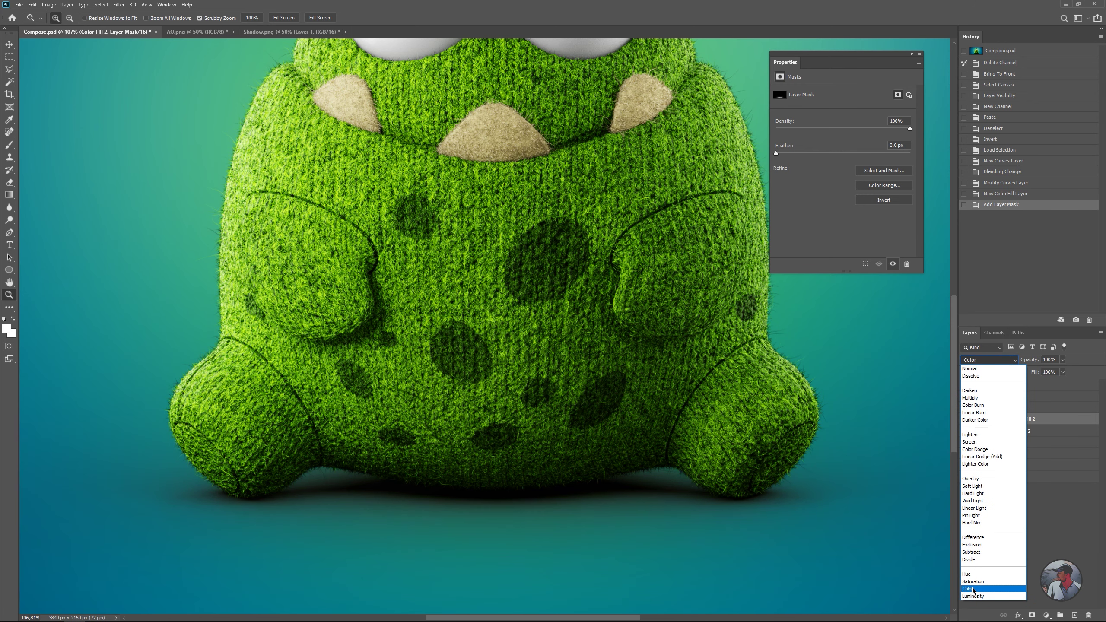
pyautogui.click(972, 589)
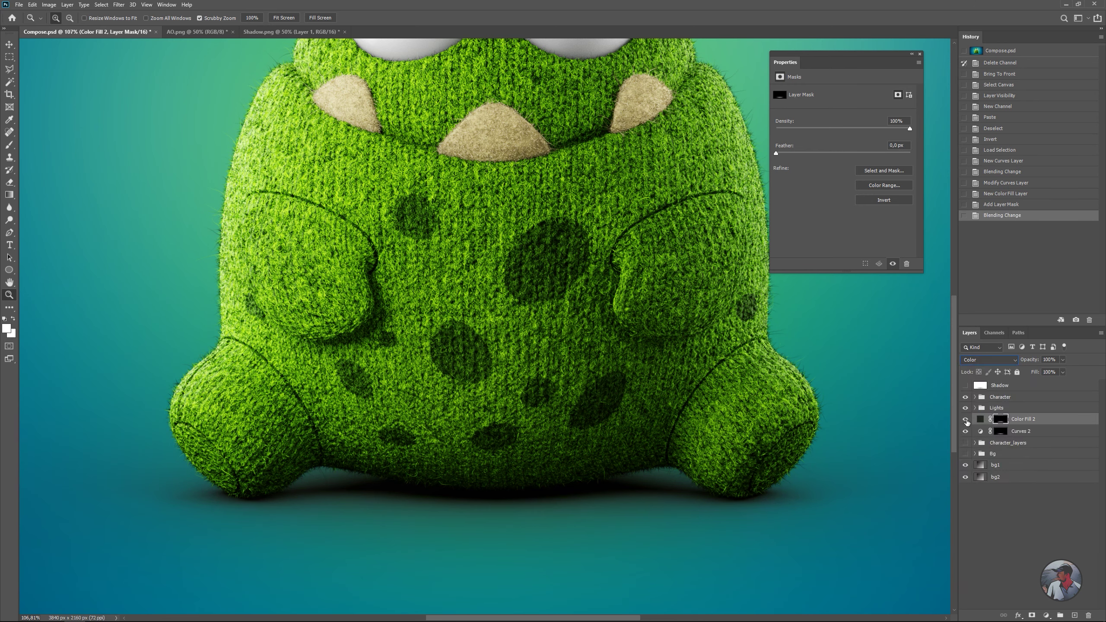
pyautogui.click(964, 419)
pyautogui.click(965, 419)
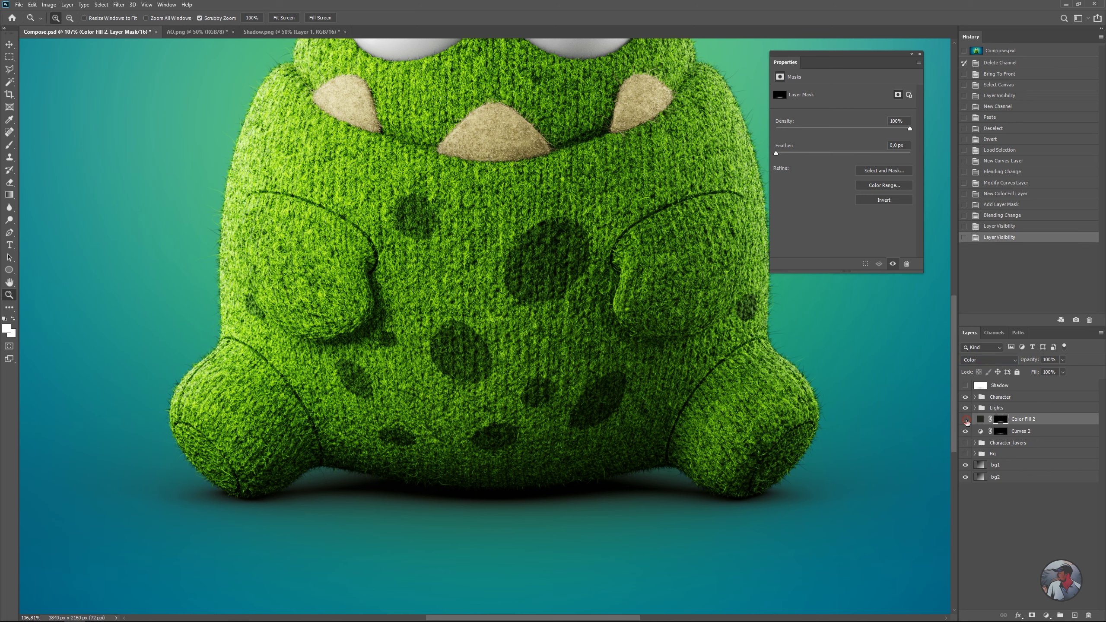
pyautogui.click(965, 419)
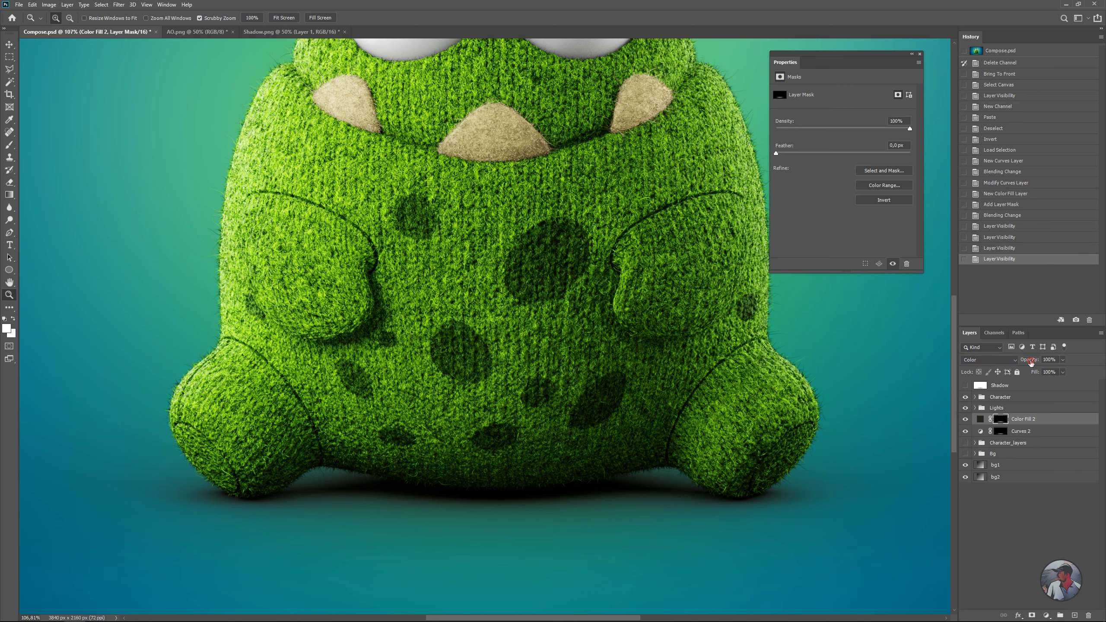
# Lower Color Fill 2's opacity to 24% and close the floating Properties panel.
pyautogui.moveTo(1030, 361); pyautogui.dragTo(997, 364)
pyautogui.write('24')
pyautogui.press('Return')
pyautogui.moveTo(510, 579); pyautogui.dragTo(436, 579)
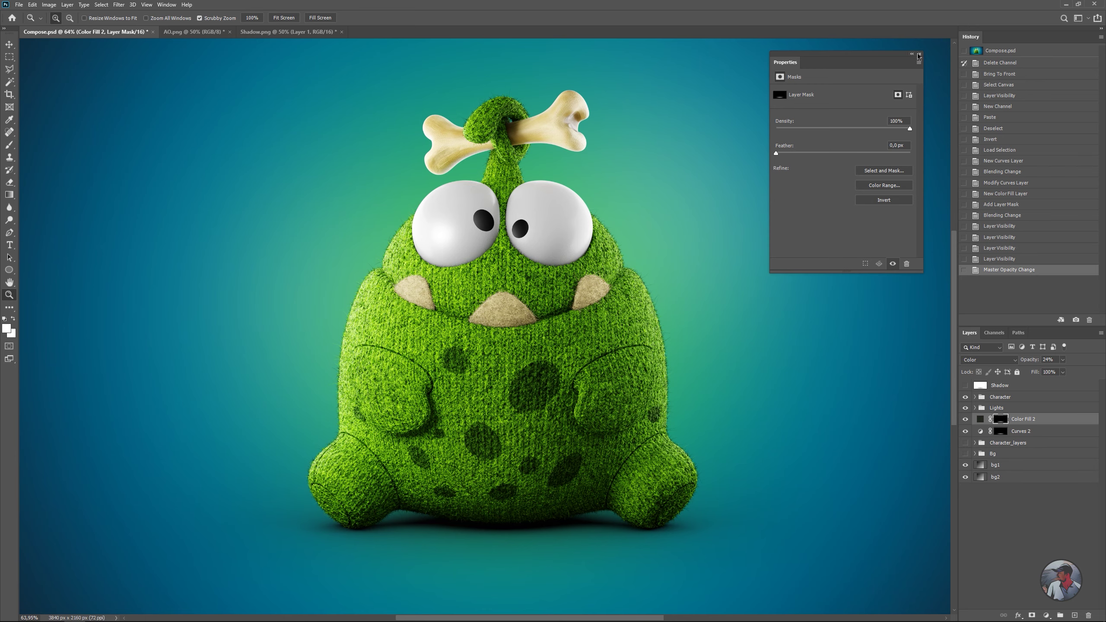
pyautogui.click(919, 54)
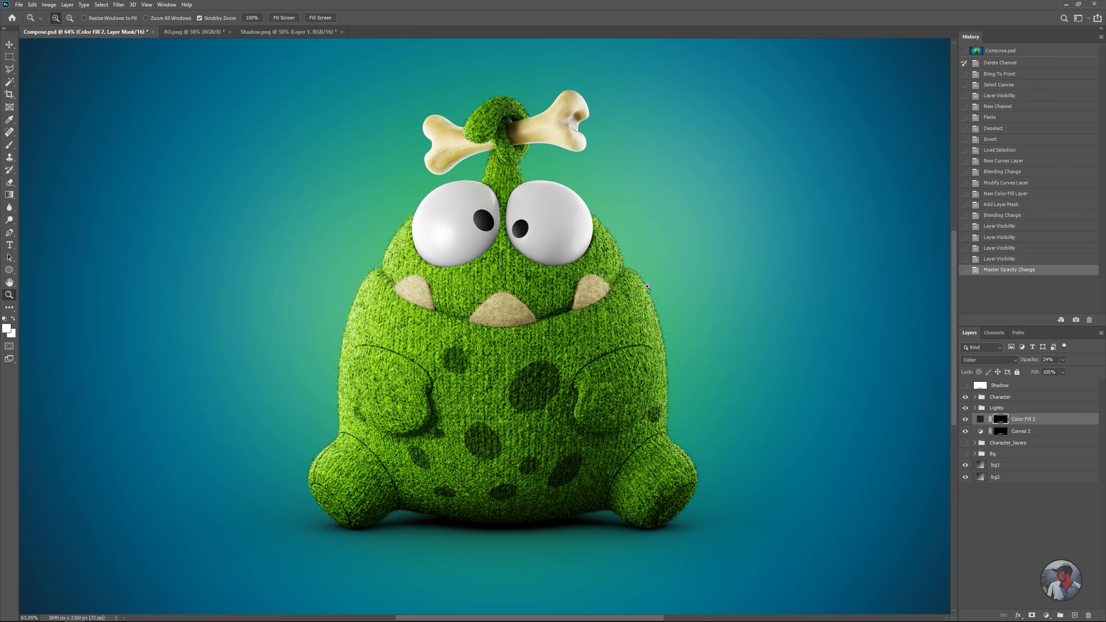